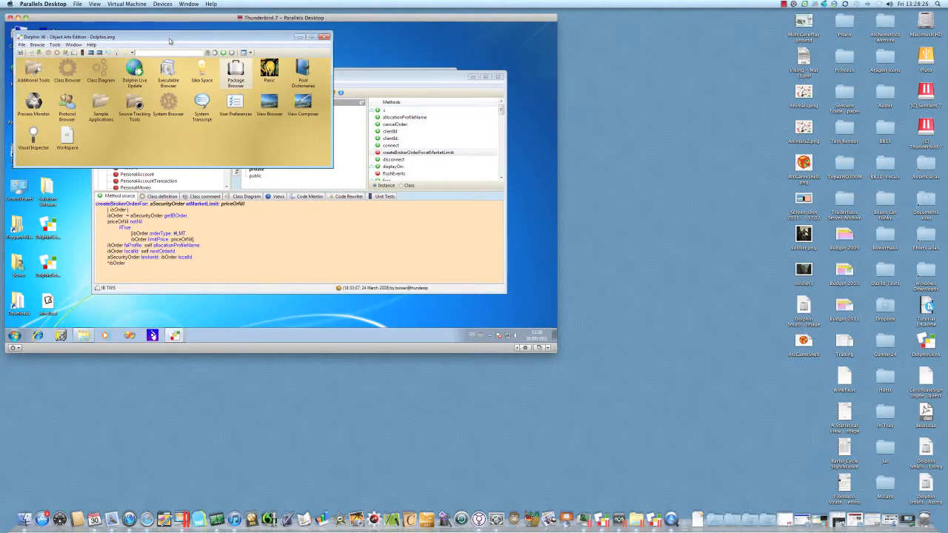
Open a Class Browser from the Dolphin X6 system folder, then resize it and move it clear of the launcher
left_click_drag(170, 39, 170, 38)
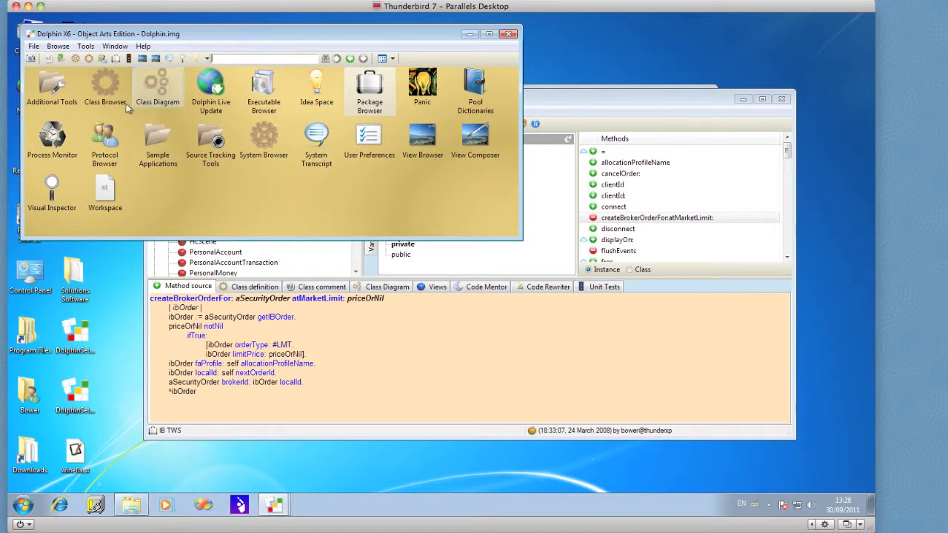
double_click(108, 89)
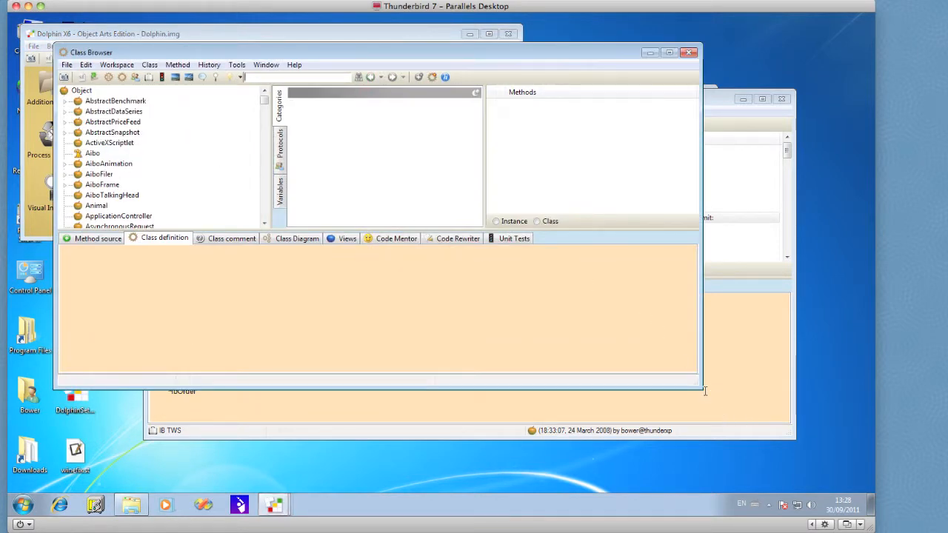
left_click_drag(704, 391, 664, 413)
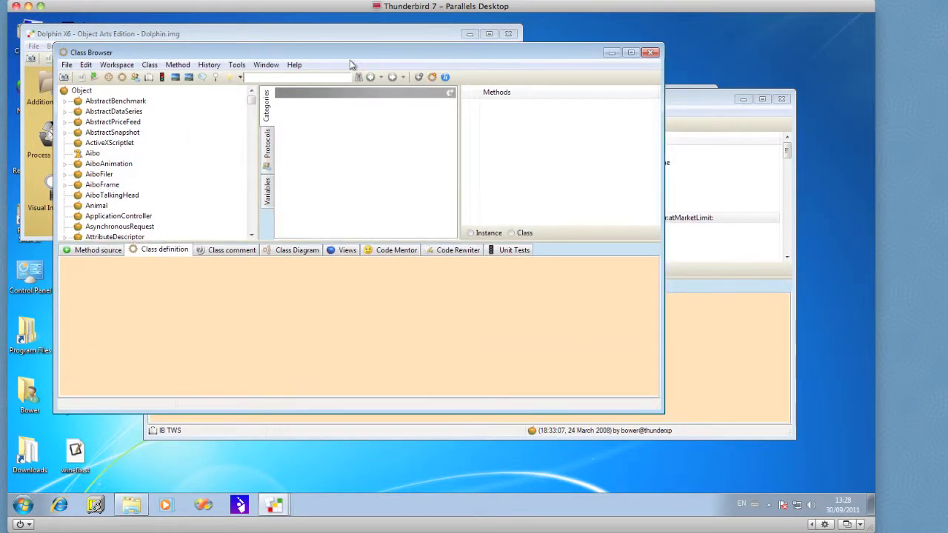
left_click_drag(347, 57, 346, 98)
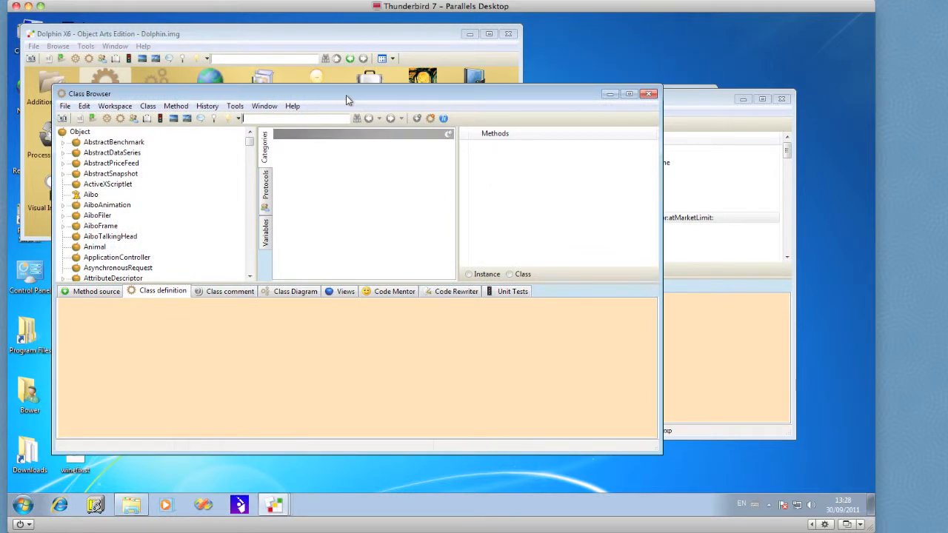
left_click_drag(351, 99, 379, 114)
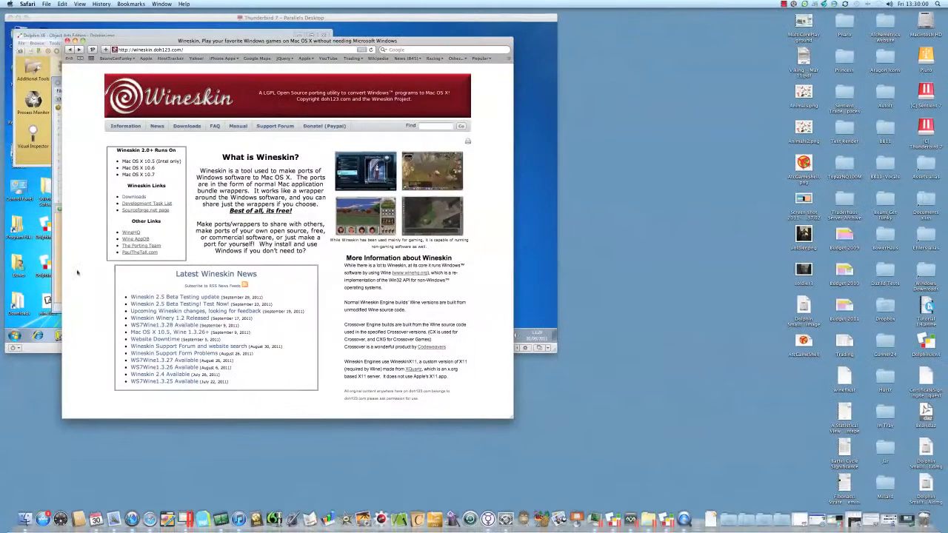
Switch to Finder, open the Applications folder in a new window and launch Wineskin Winery
left_click(55, 12)
left_click(48, 4)
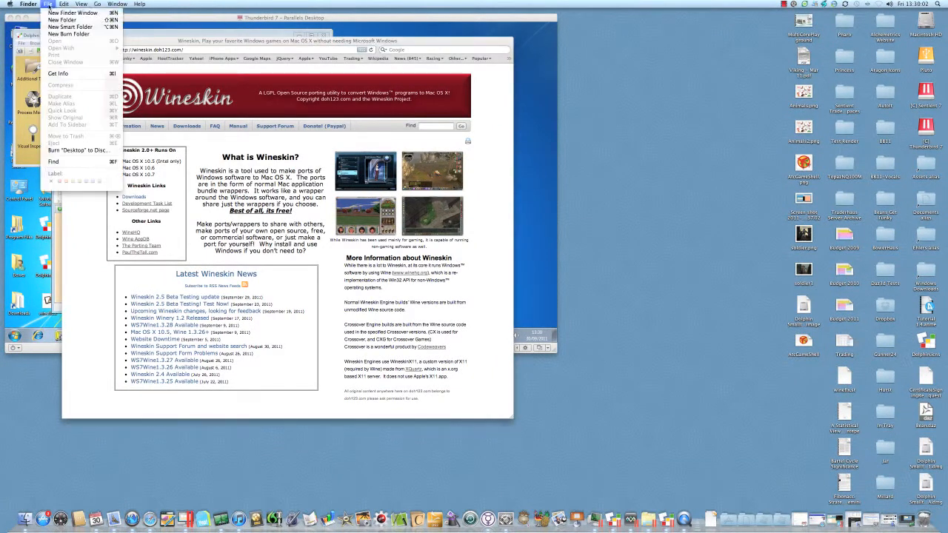
left_click(65, 12)
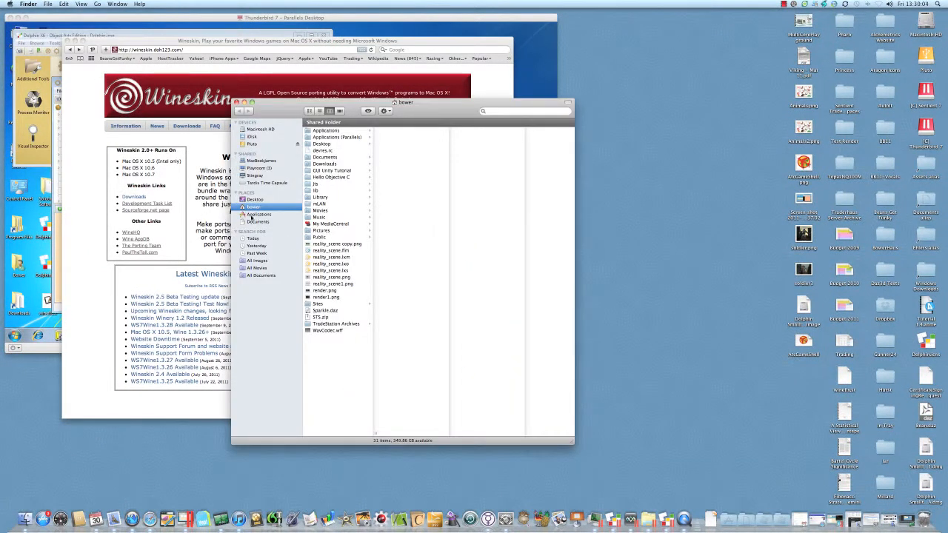
left_click(252, 214)
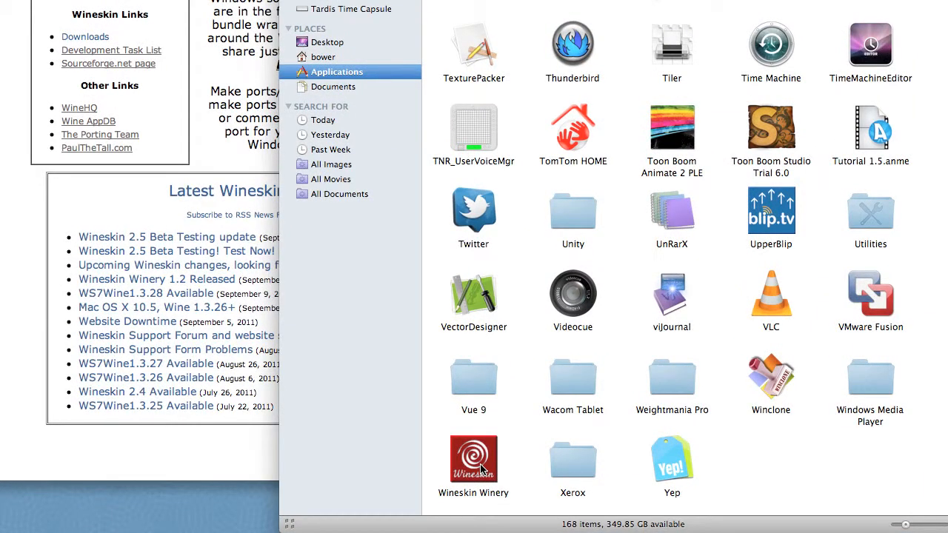
double_click(480, 468)
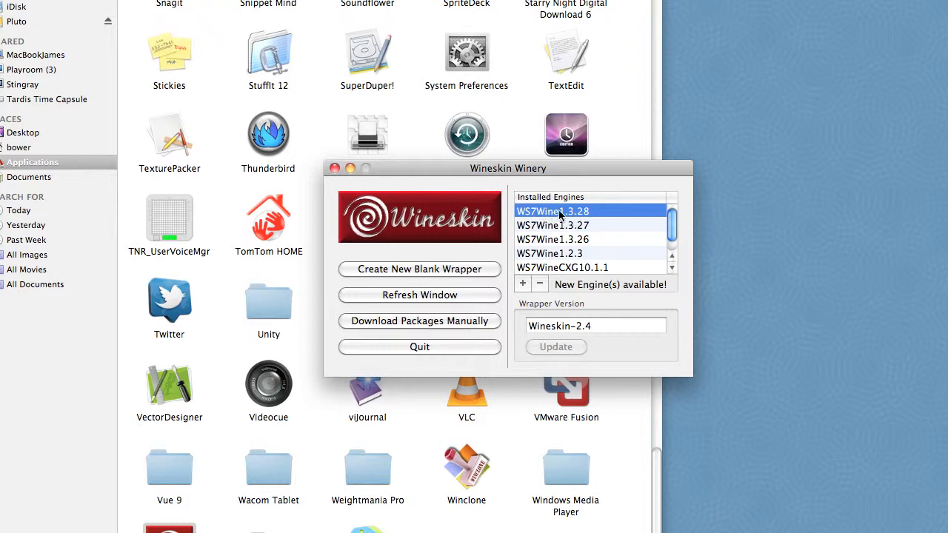
Create a new blank wrapper named "Dolphin CE" using the WS7Wine1.3.28 engine
left_click(383, 272)
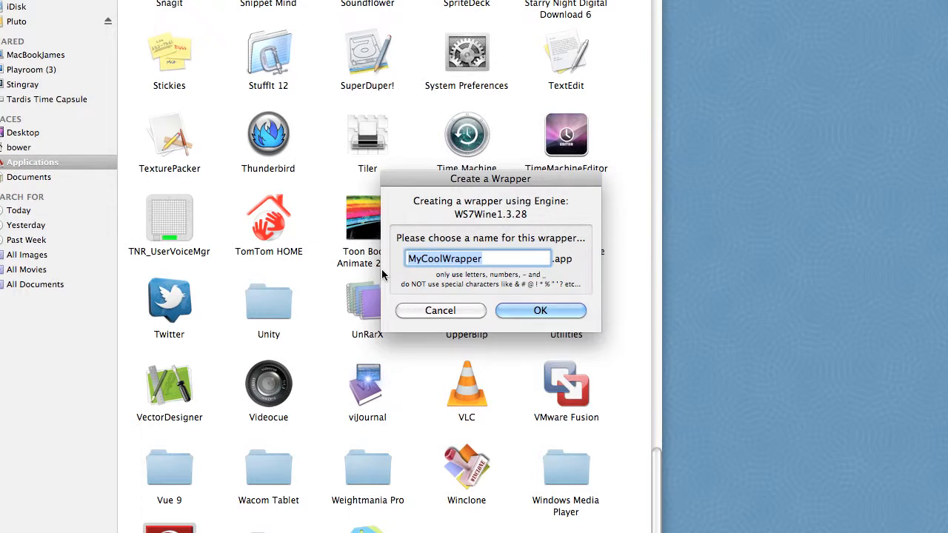
type("Dolphin ")
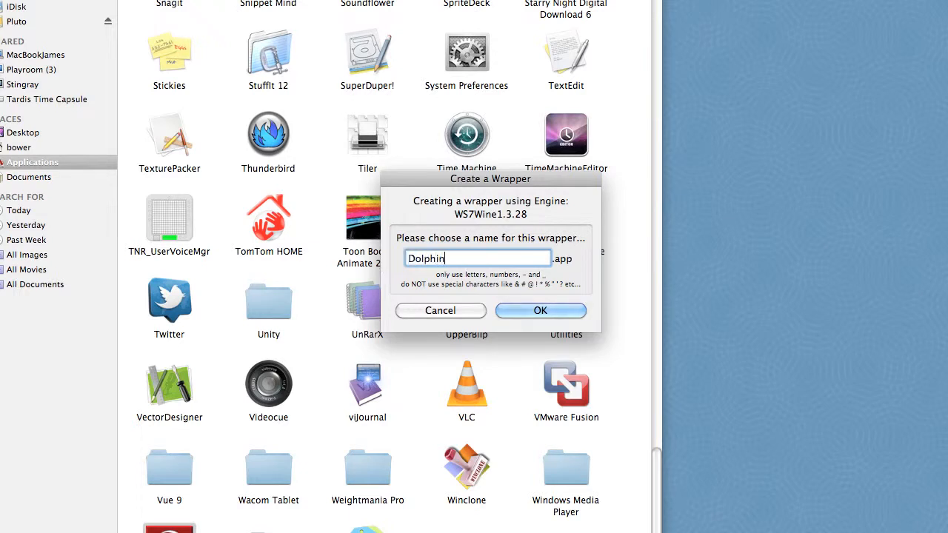
type("CE")
left_click(539, 310)
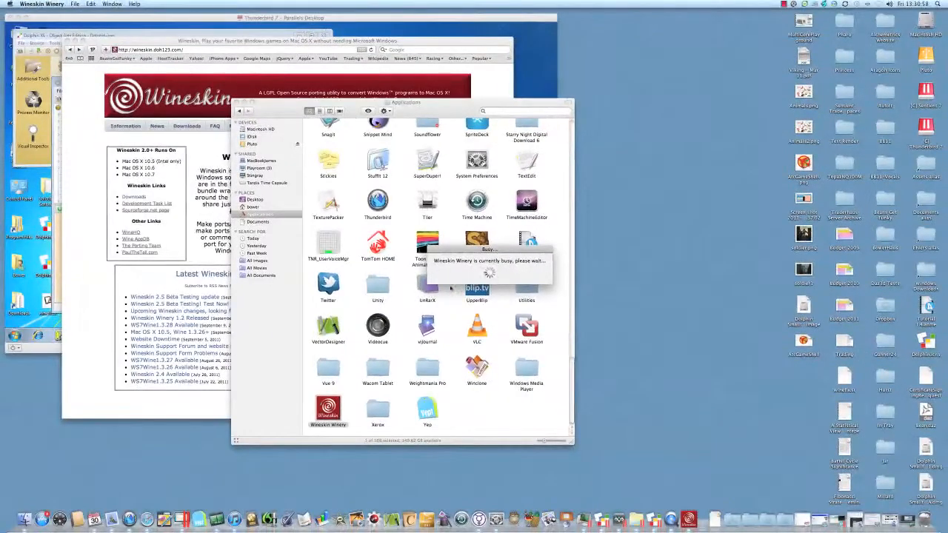
Clear the desktop by closing the Wineskin web page, Dolphin and the Applications folder, and minimizing the Windows virtual machine
left_click(74, 42)
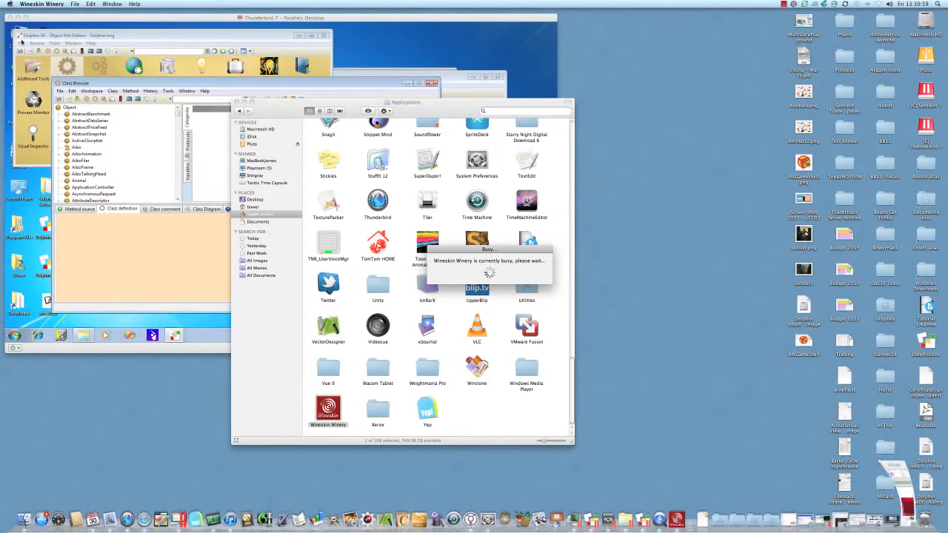
left_click(324, 36)
left_click(289, 202)
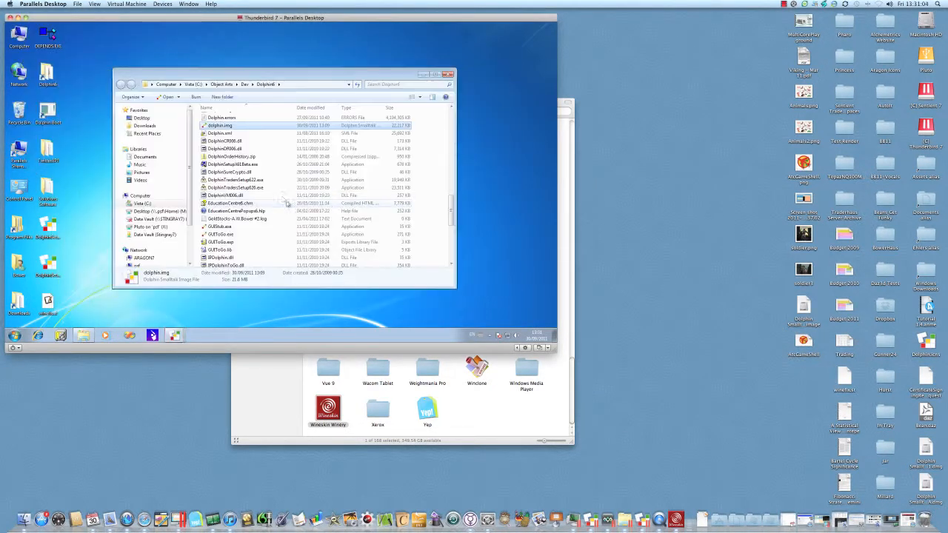
left_click(18, 17)
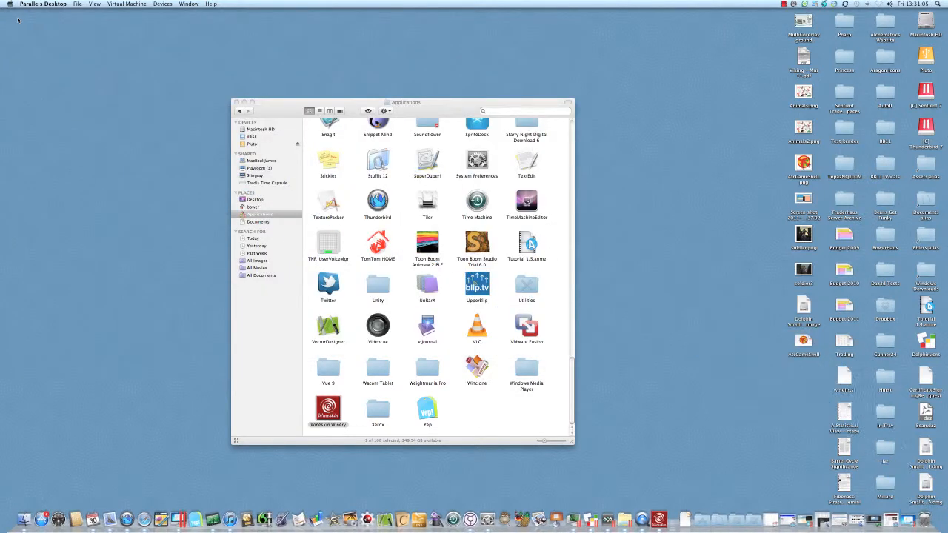
left_click(237, 103)
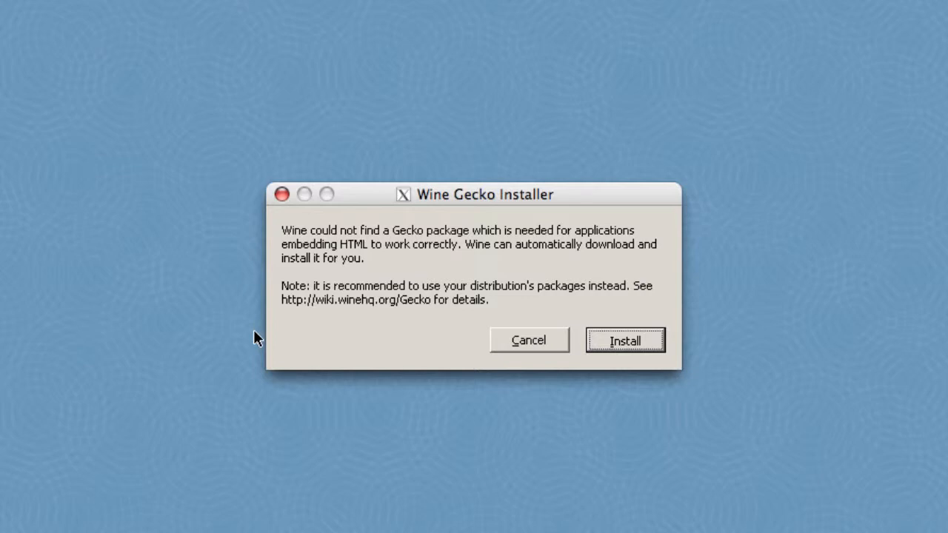
Decline the Wine Gecko installation and show the finished Dolphin CE wrapper in Finder, moving its window aside
left_click(528, 342)
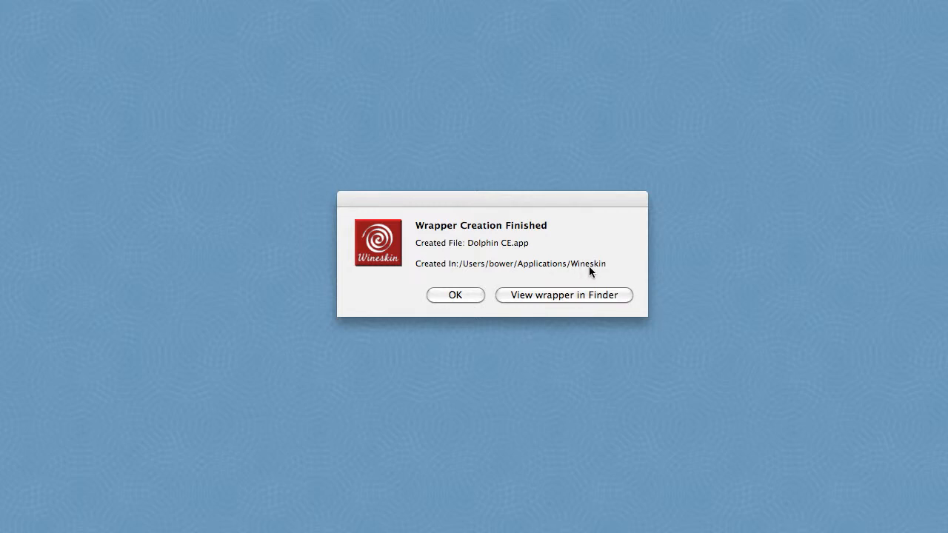
left_click(547, 296)
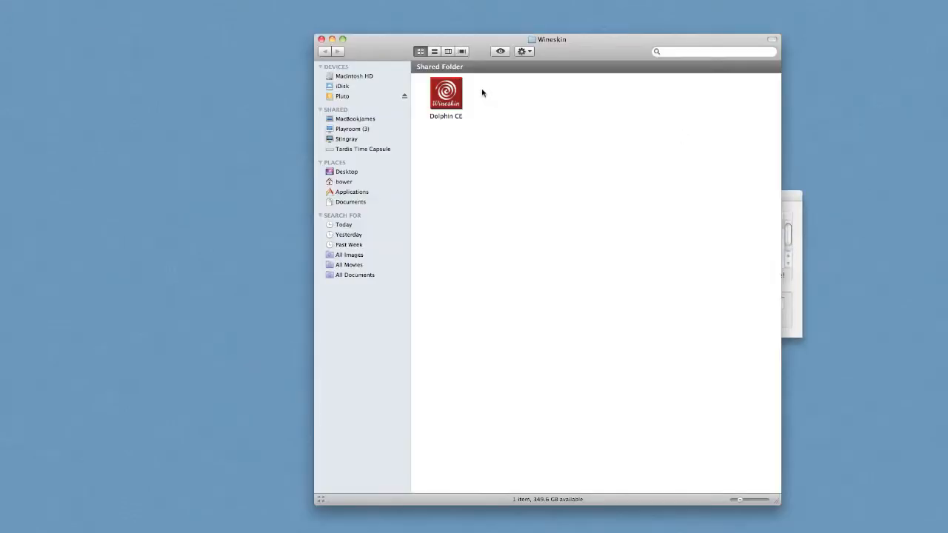
left_click_drag(471, 43, 205, 22)
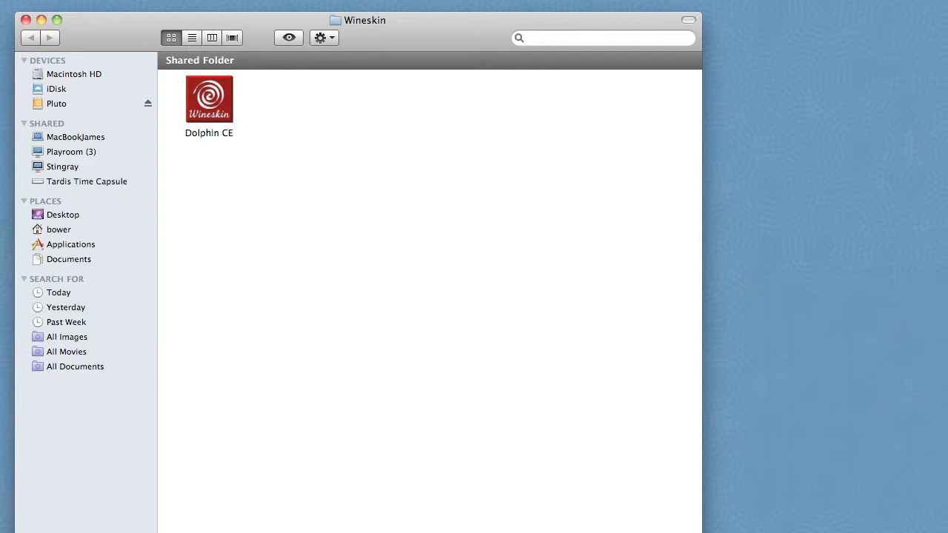
Show the package contents of the Dolphin CE wrapper
left_click(206, 97)
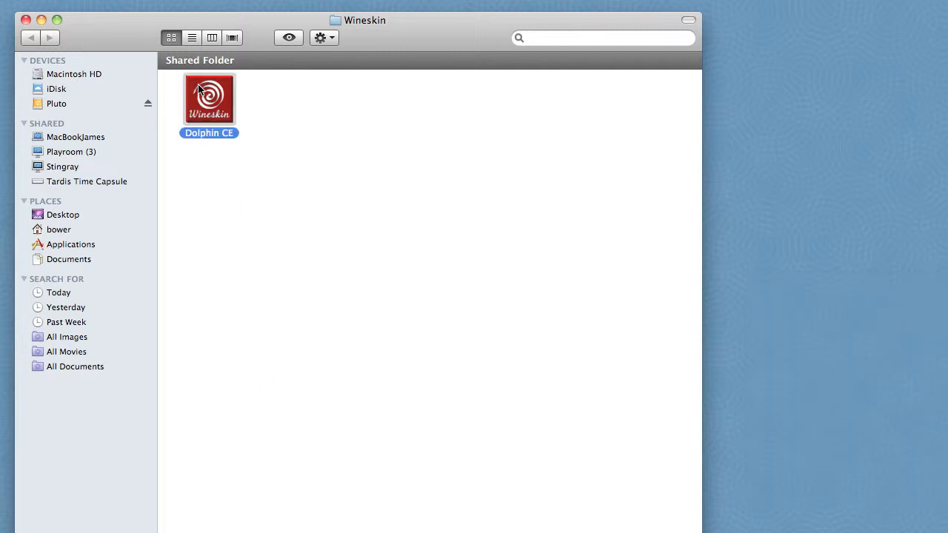
right_click(206, 96)
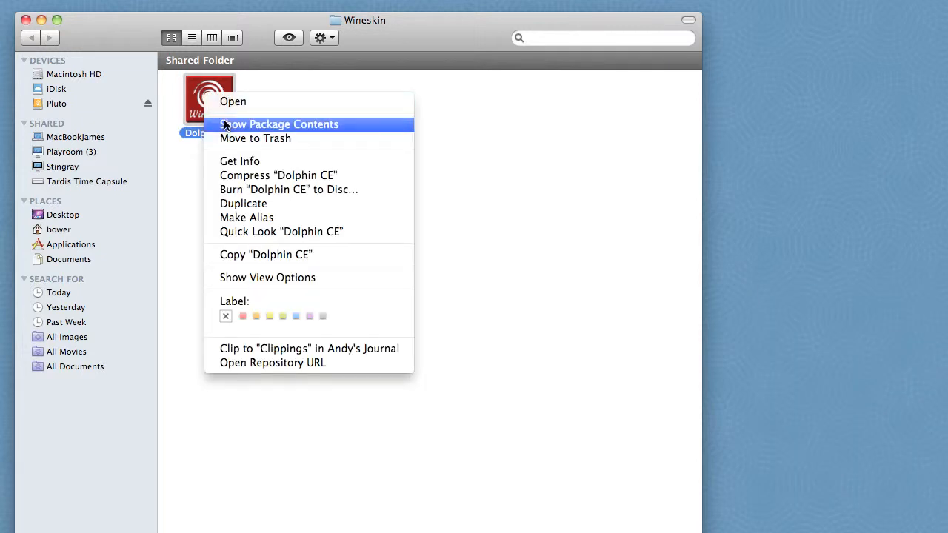
left_click(231, 124)
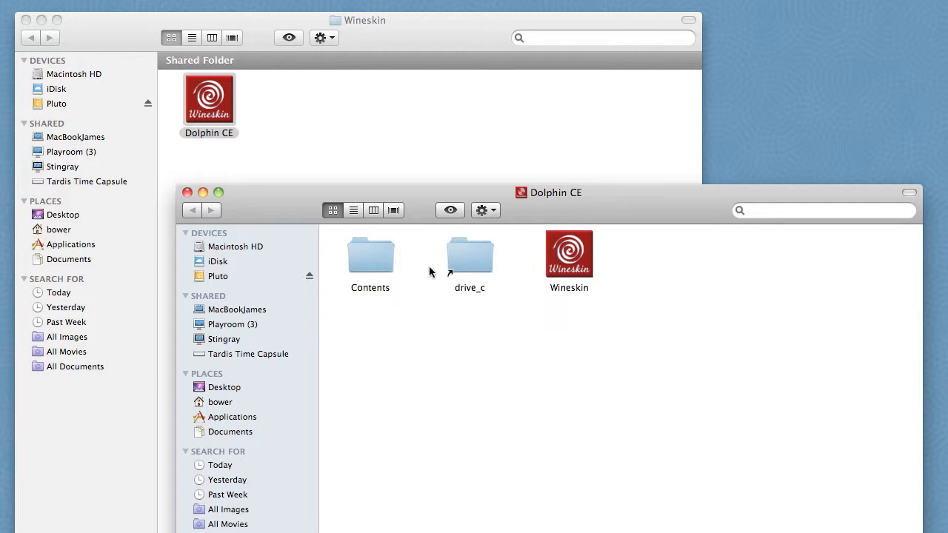
Examine the wrapper's drive_c folder down through Program Files and Common Files, and return to the package's top level
double_click(469, 259)
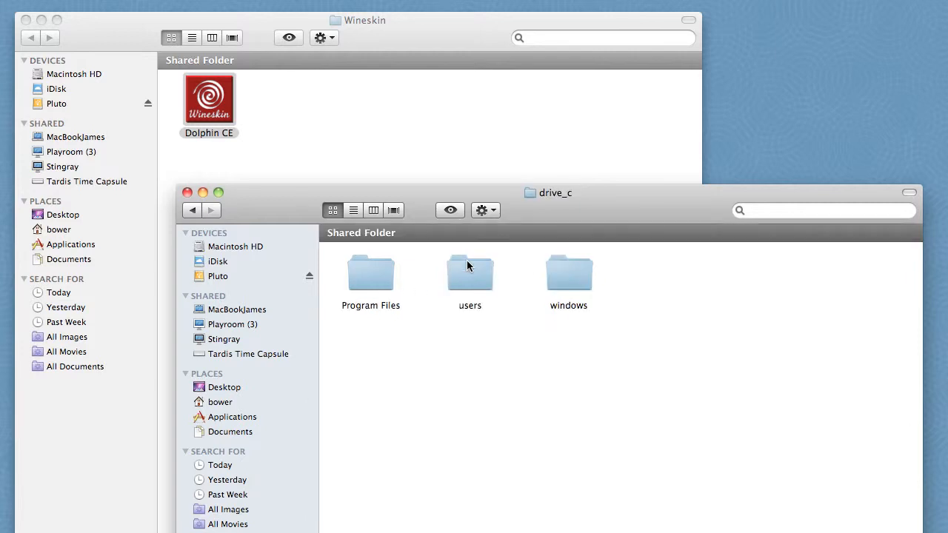
left_click(381, 288)
double_click(381, 288)
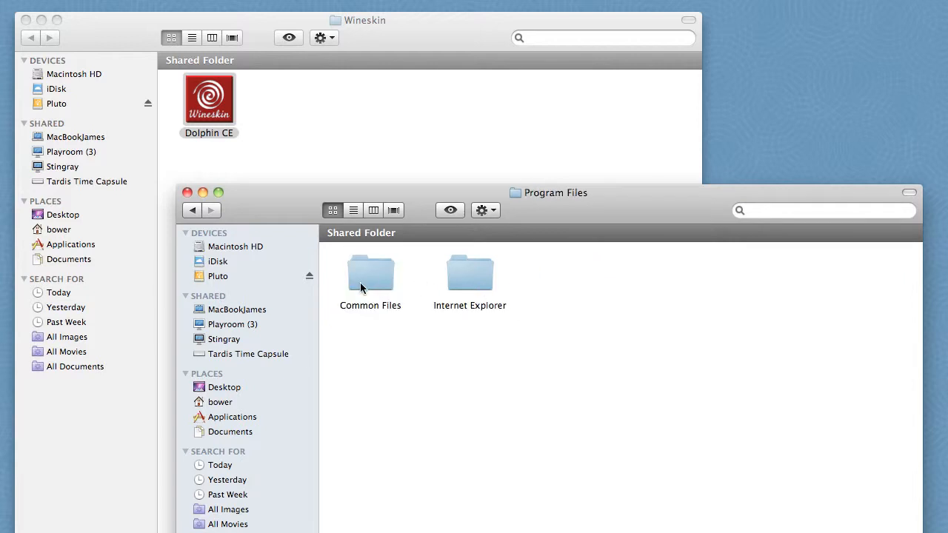
double_click(366, 282)
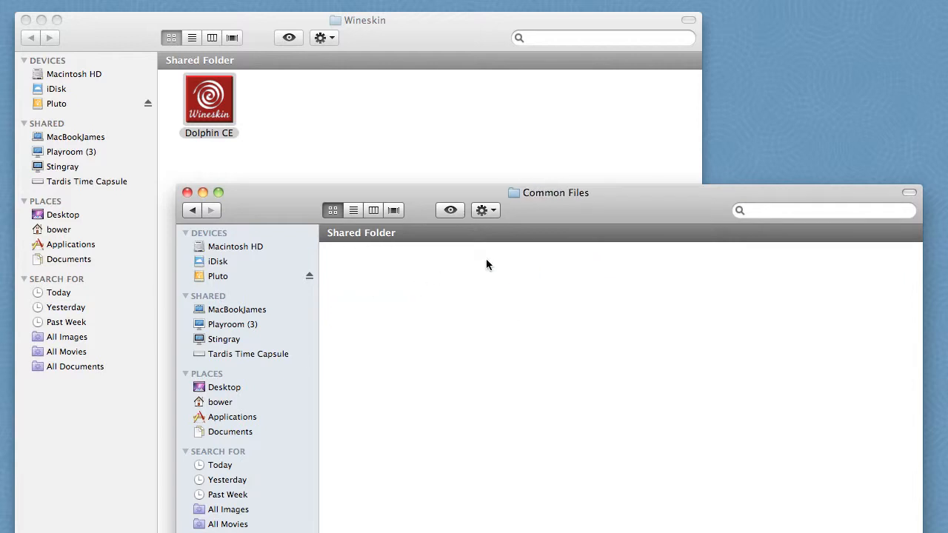
left_click(191, 212)
left_click(191, 213)
left_click(191, 214)
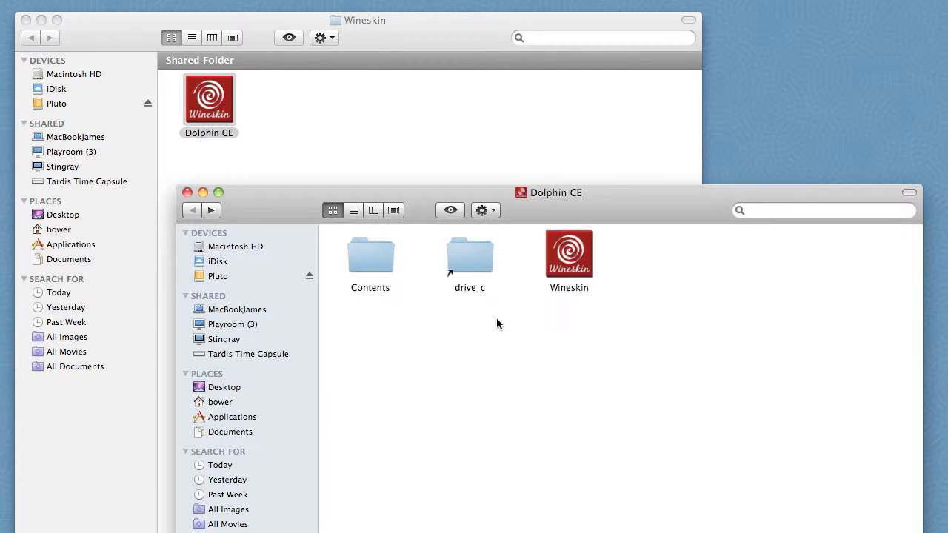
Launch Wineskin inside the wrapper and install Windows software using DolphinSetupX6.exe from the home Downloads folder
double_click(565, 265)
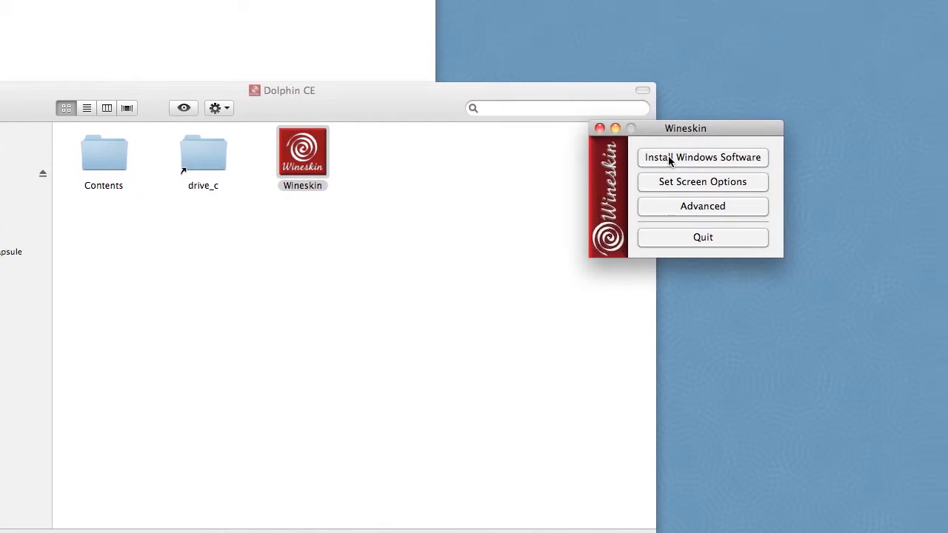
left_click(668, 159)
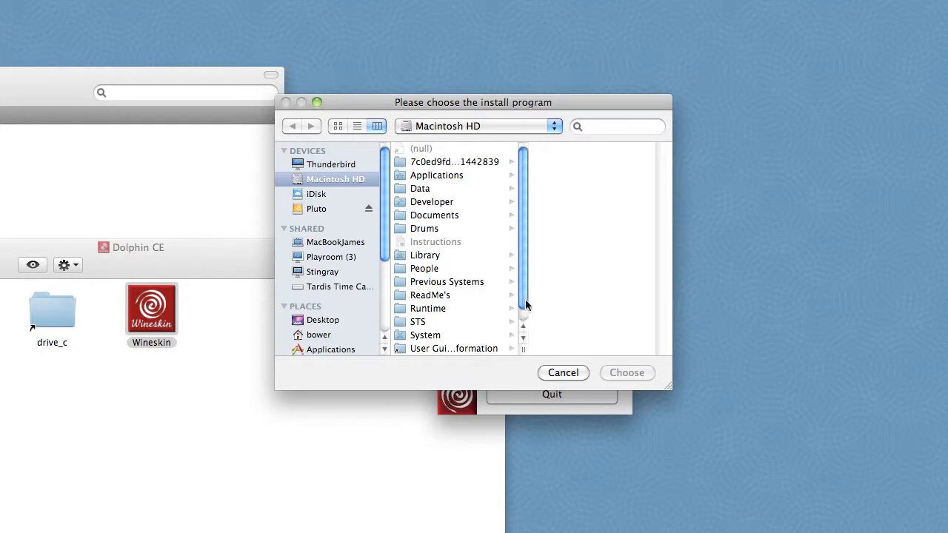
left_click_drag(385, 247, 383, 279)
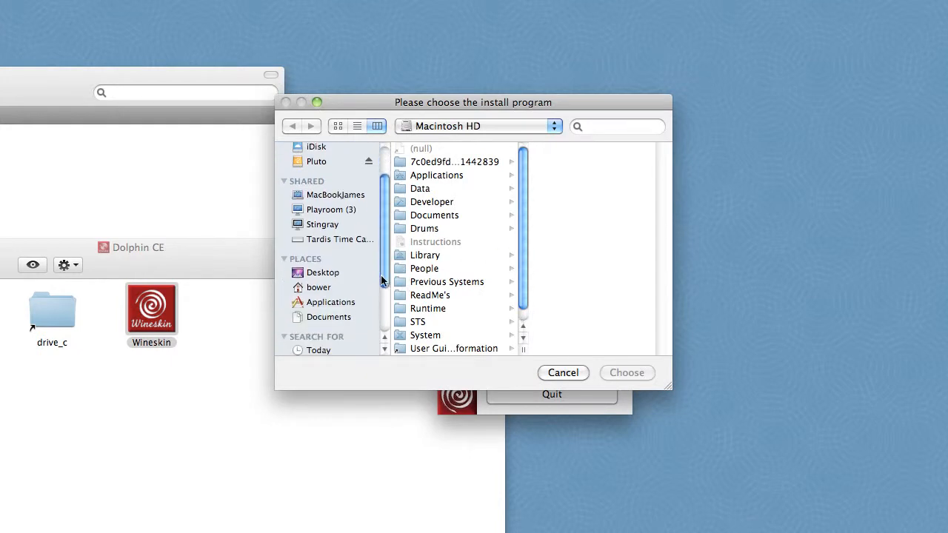
left_click(322, 288)
left_click(449, 233)
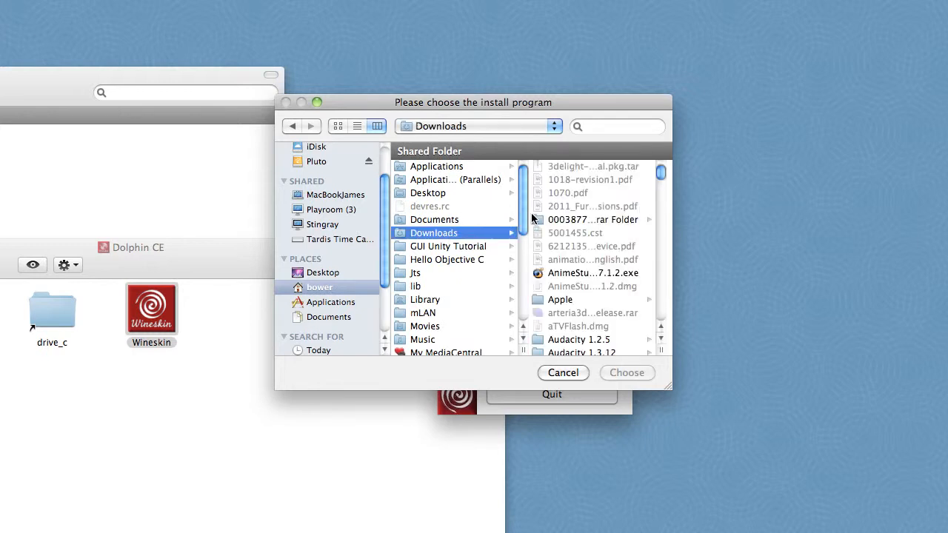
left_click_drag(661, 178, 657, 213)
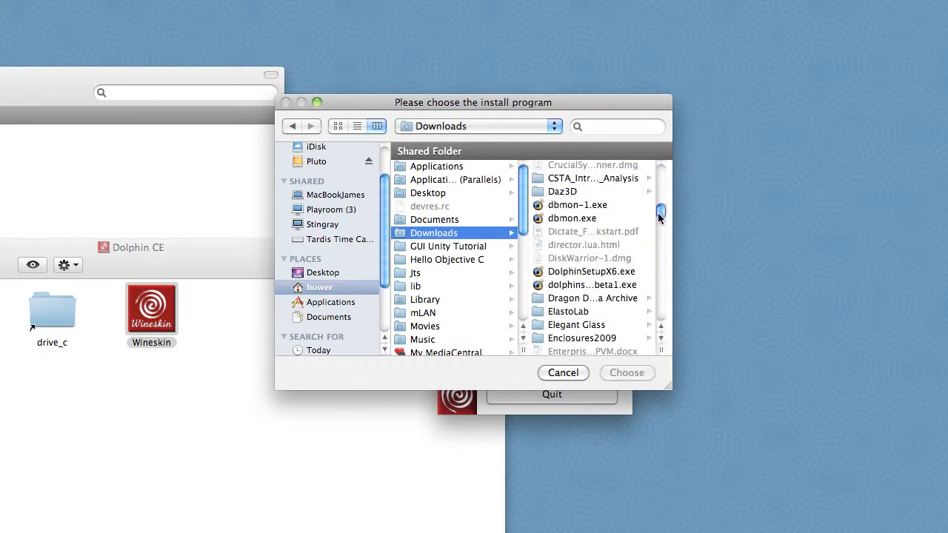
left_click(609, 278)
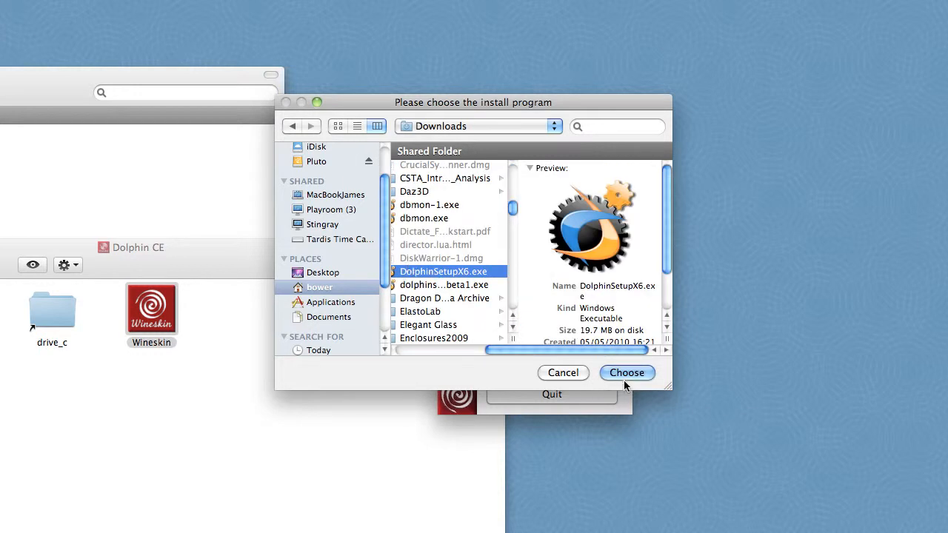
left_click(627, 374)
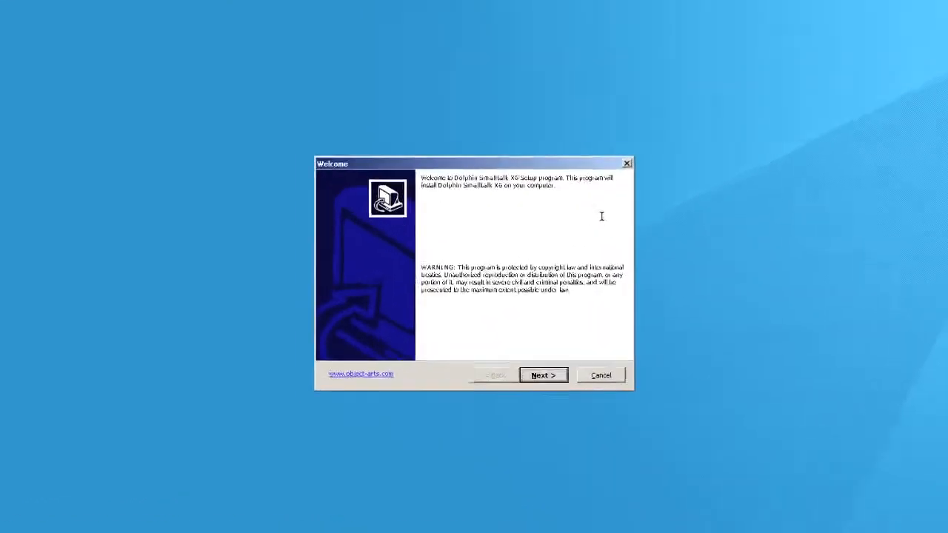
Proceed past the Dolphin Smalltalk X6 Setup welcome page and accept the license agreement
left_click(539, 378)
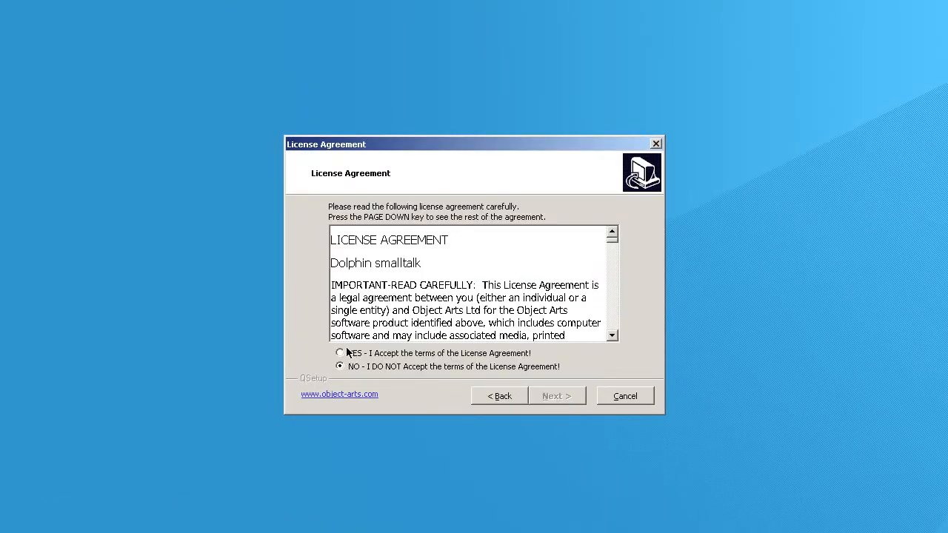
left_click(345, 353)
left_click(538, 396)
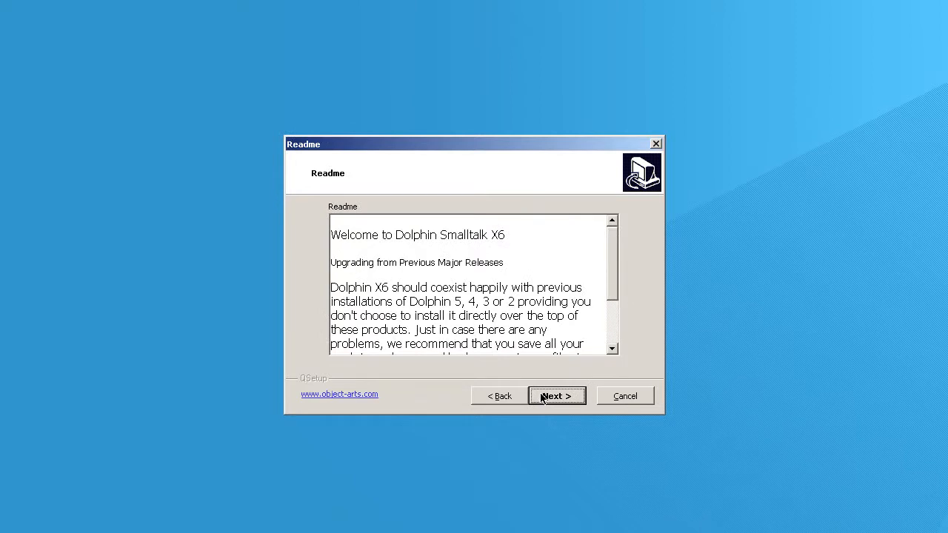
Proceed through the remaining Dolphin Smalltalk X6 Setup pages with the default settings and start copying the program files
left_click(542, 396)
left_click(542, 397)
left_click(543, 397)
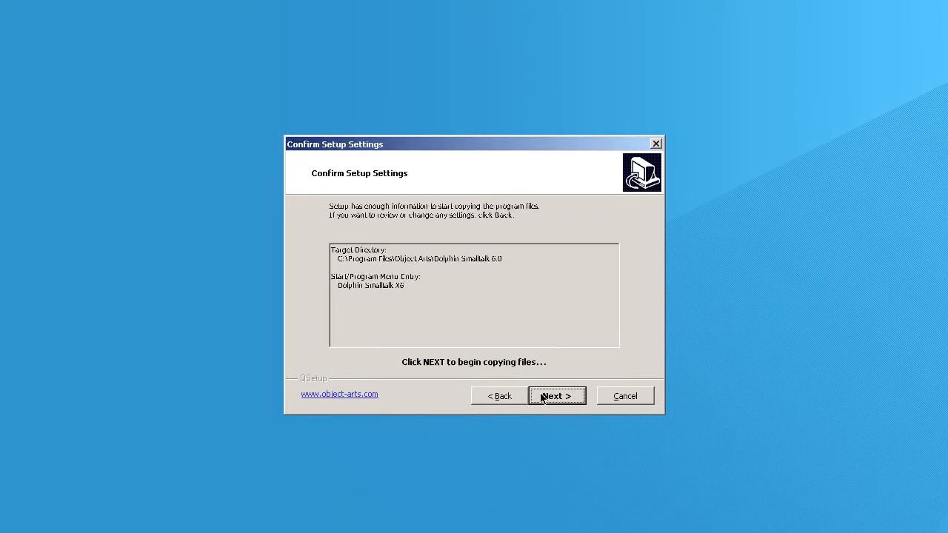
left_click(542, 397)
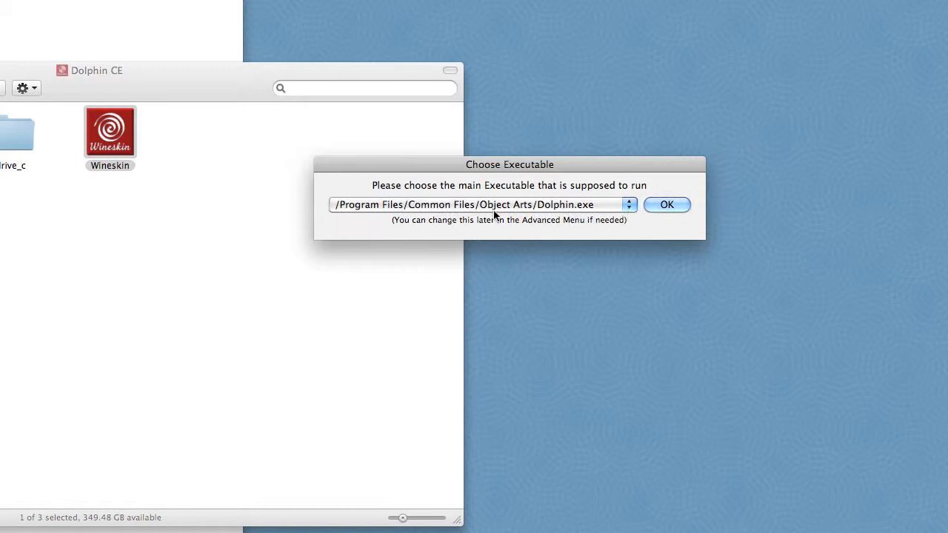
Choose /Program Files/Object Arts/Dolphin Smalltalk 6.0/Dolphin.exe as the wrapper's main executable and quit Wineskin
left_click(631, 213)
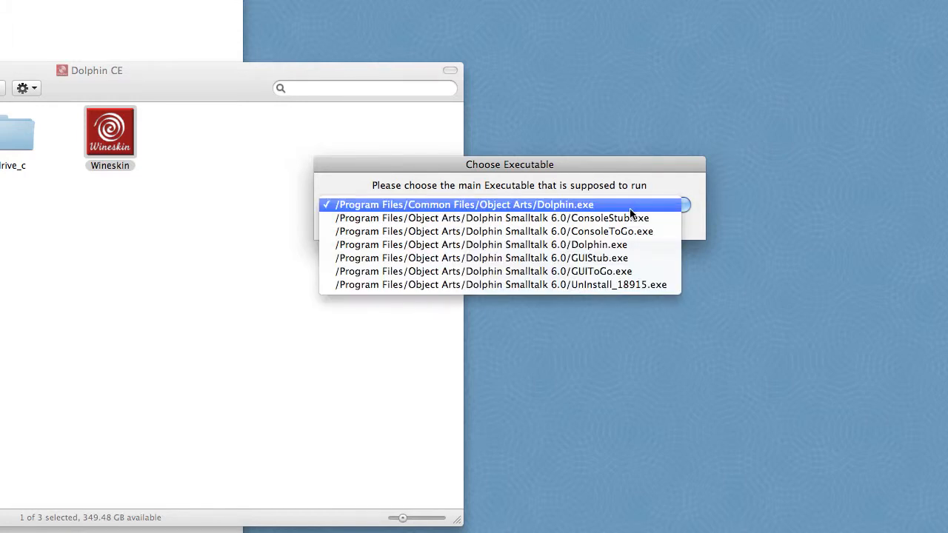
left_click(602, 250)
left_click(666, 205)
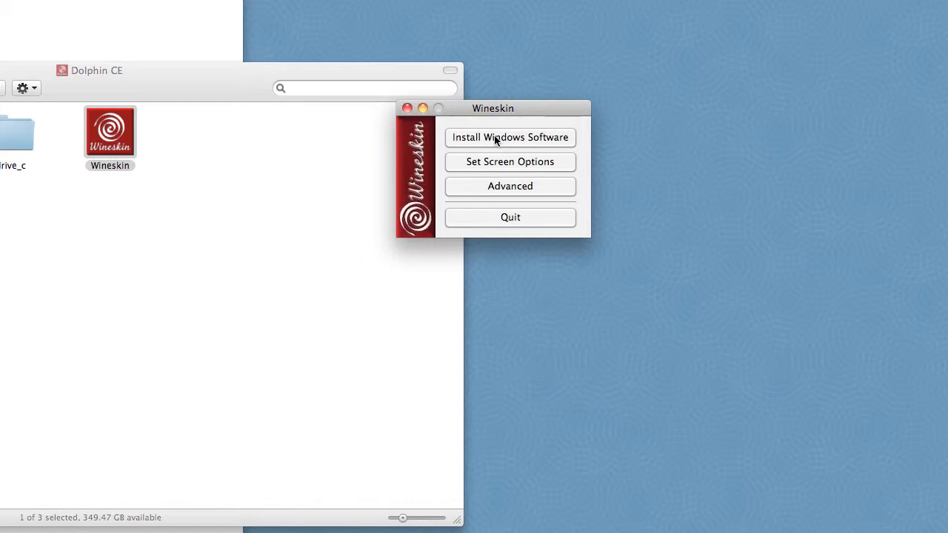
left_click(490, 218)
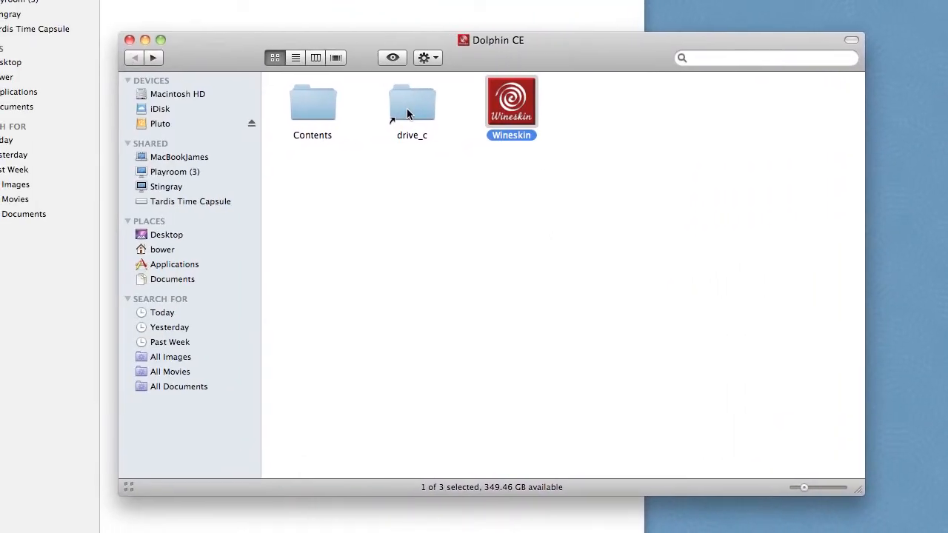
Examine the installed files in the wrapper's drive_c under Program Files, Object Arts, Dolphin Smalltalk 6.0
double_click(407, 114)
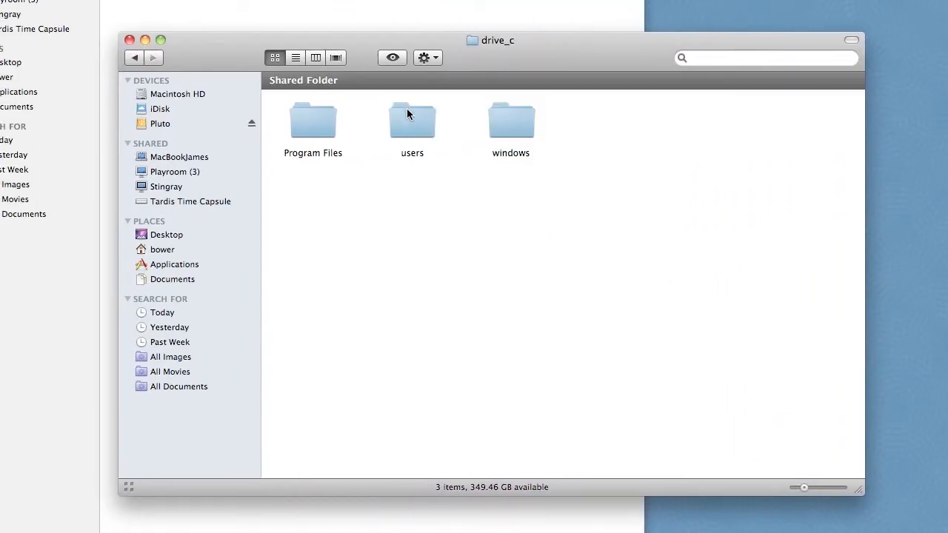
double_click(314, 133)
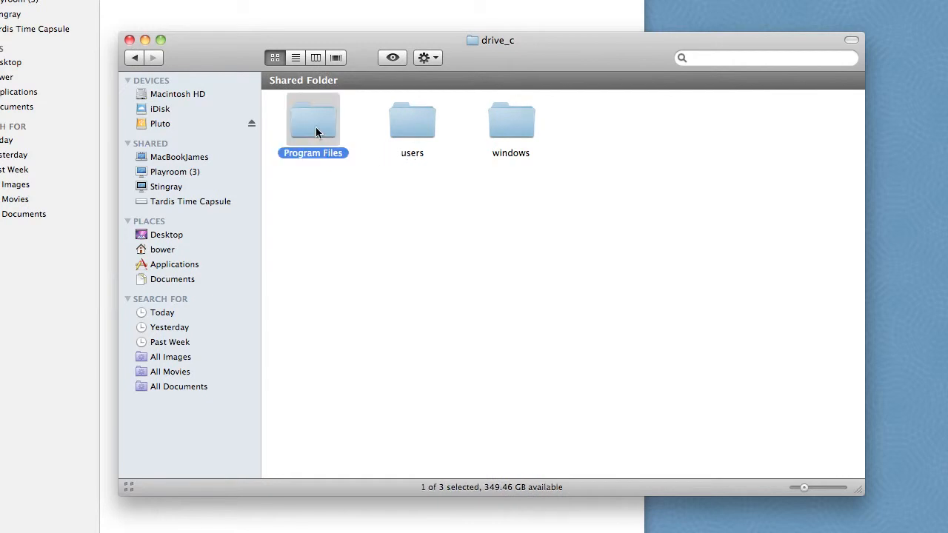
double_click(489, 130)
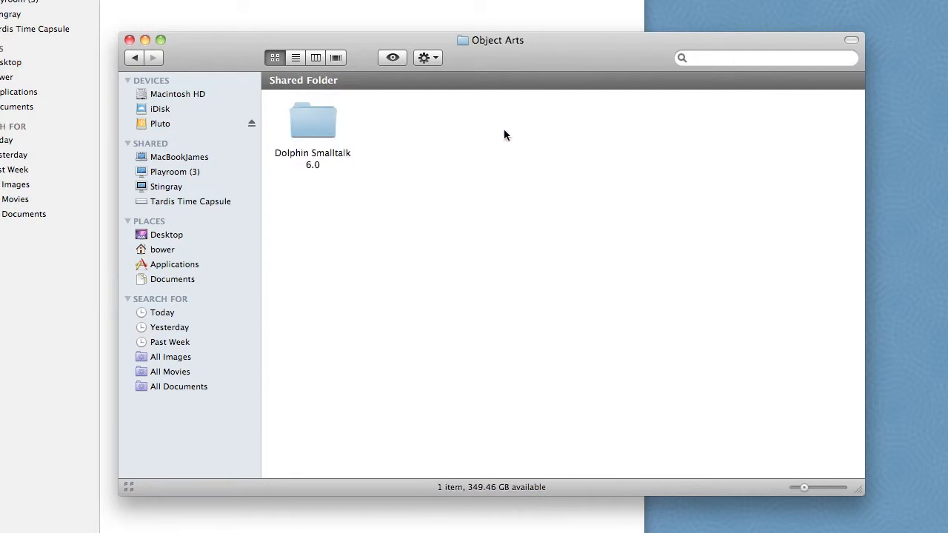
double_click(318, 124)
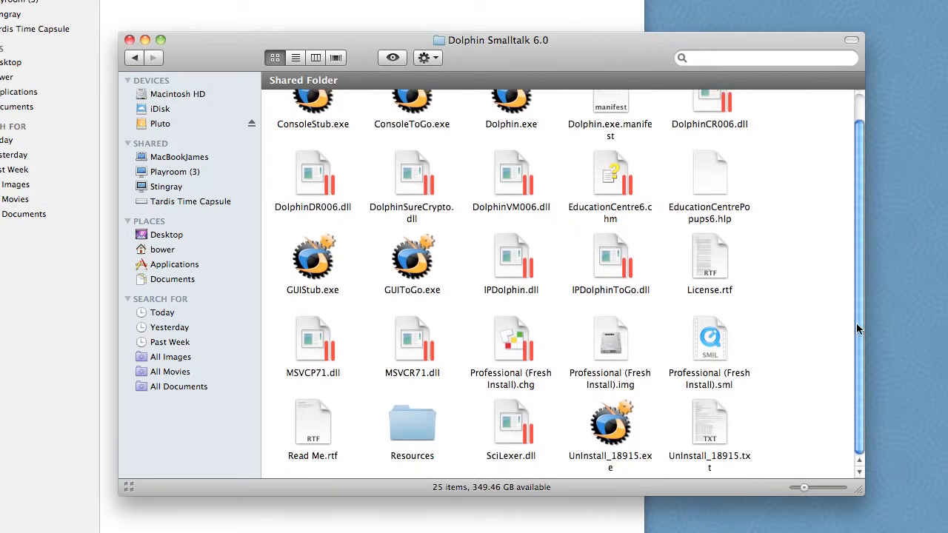
left_click_drag(856, 334, 855, 212)
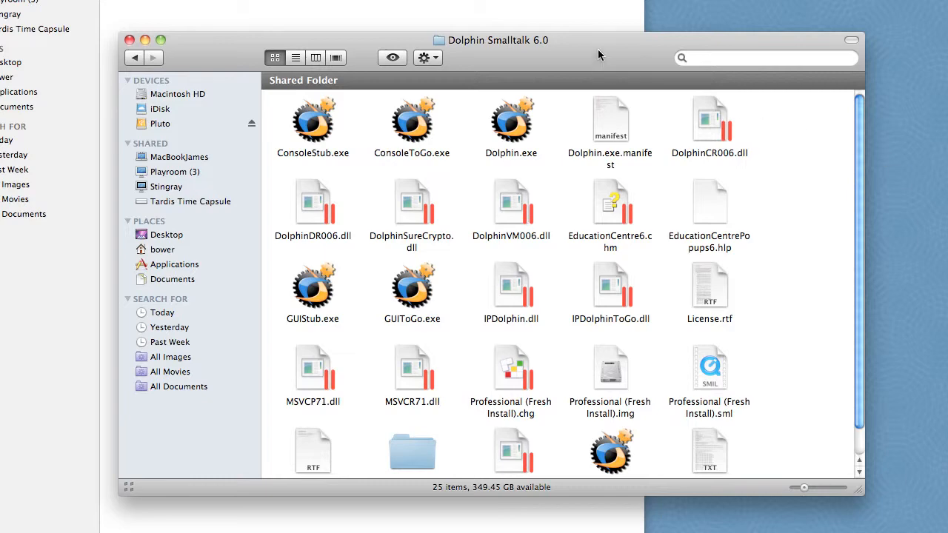
left_click_drag(598, 55, 612, 51)
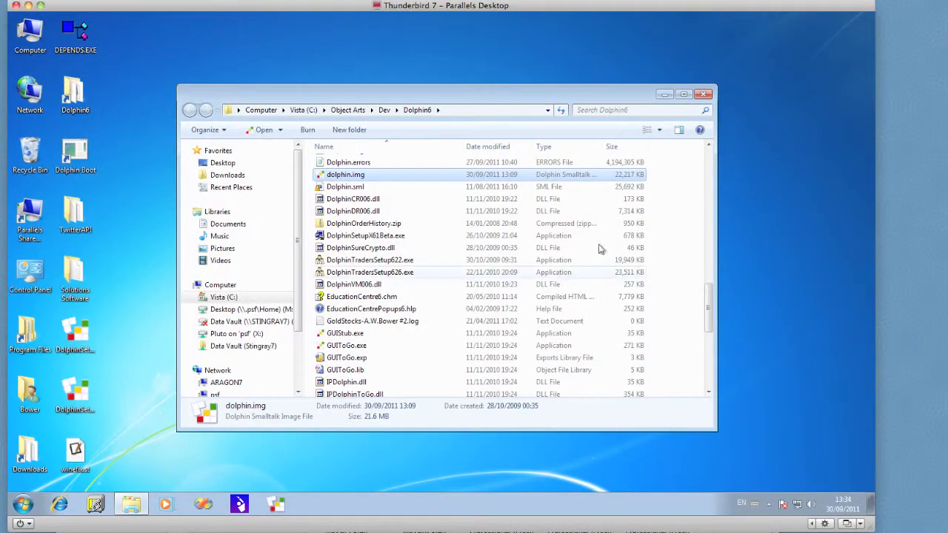
Switch to the Windows 7 virtual machine in Parallels Desktop, close the Dolphin6 folder window, and launch Dolphin Smalltalk X6
left_click(703, 94)
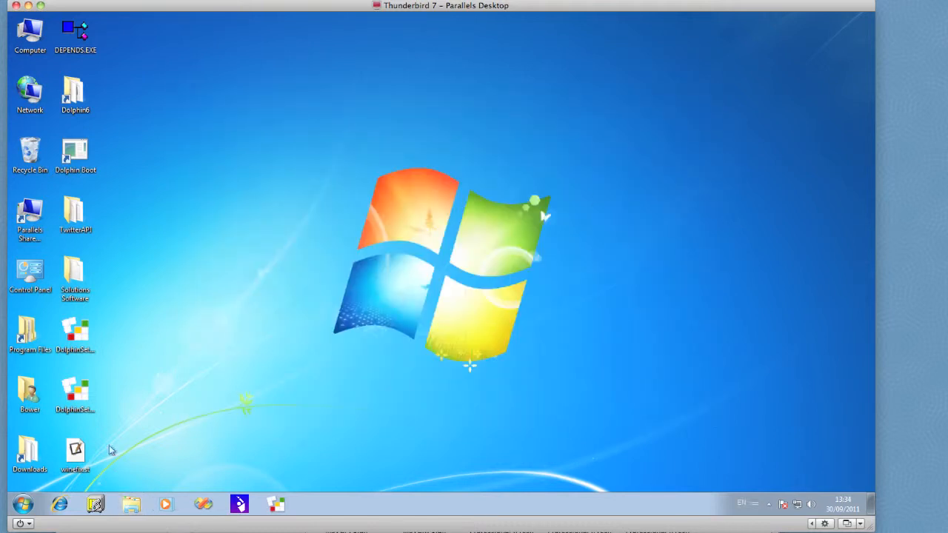
left_click(24, 505)
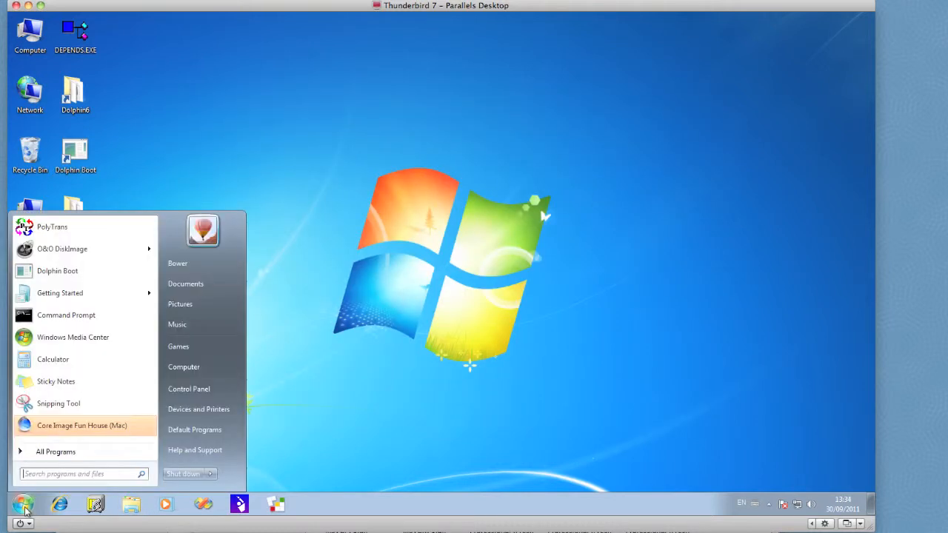
left_click(61, 453)
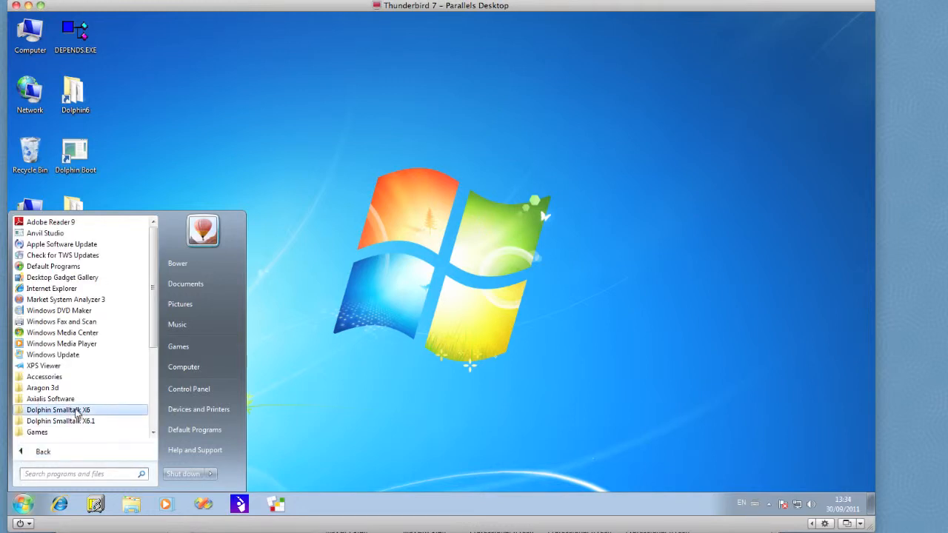
left_click(74, 411)
left_click(78, 422)
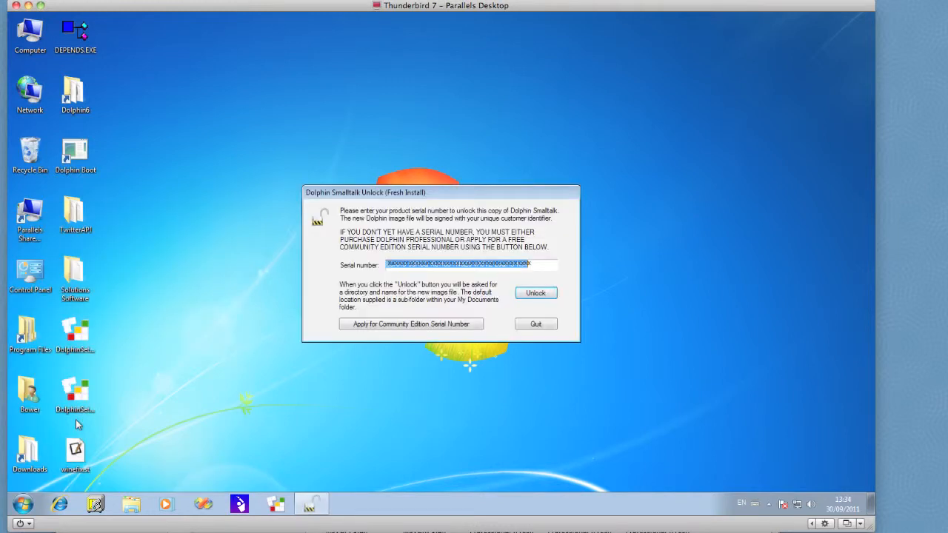
Unlock Dolphin with the prefilled serial number, save the image as Community Edition.img in Dolphin Smalltalk X6, and close the Education Centre
left_click(536, 294)
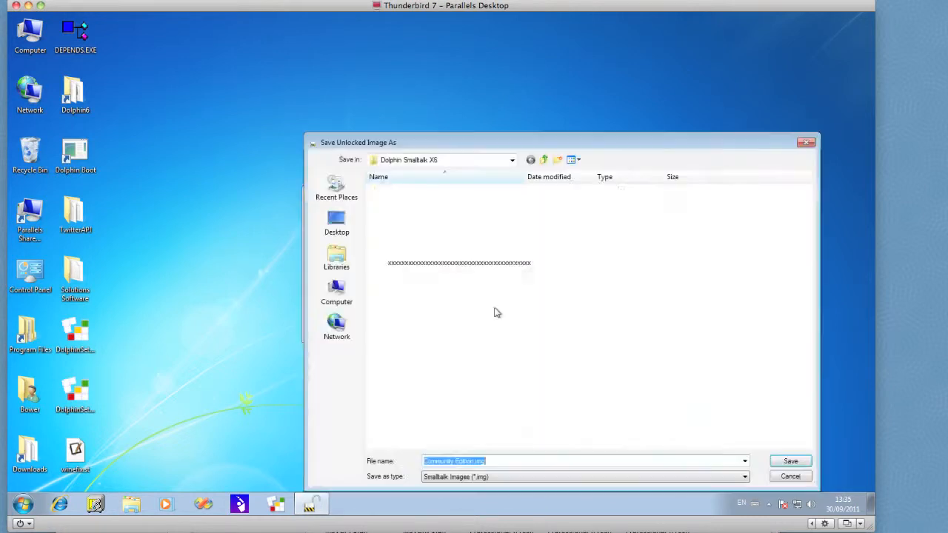
left_click(787, 461)
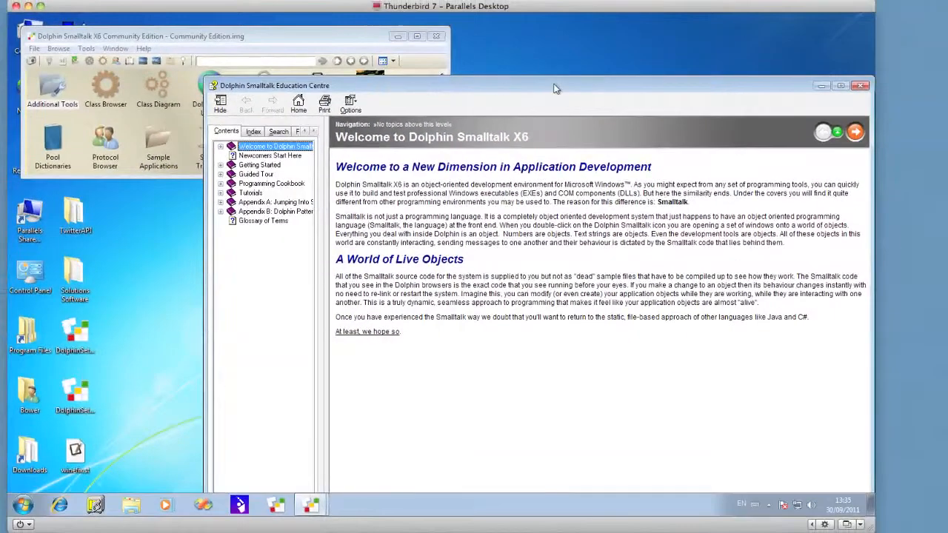
left_click(860, 87)
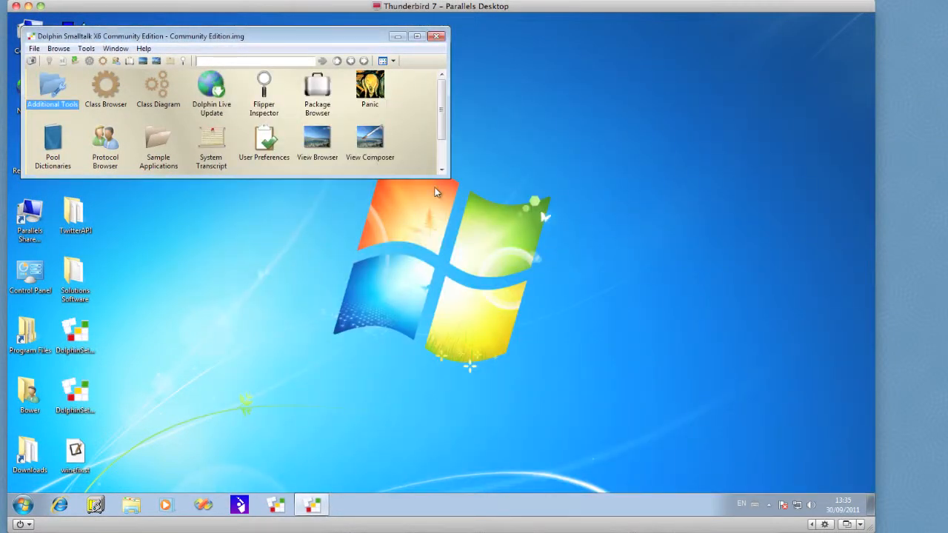
Enlarge the Dolphin Smalltalk X6 Community Edition window to fit all its icons, and exit Dolphin while saving the image
left_click_drag(445, 178, 499, 210)
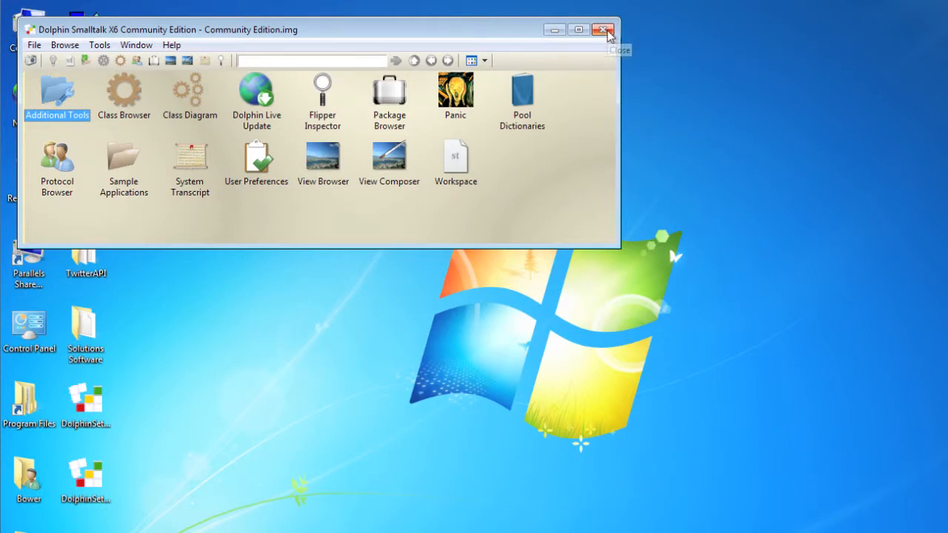
left_click(606, 31)
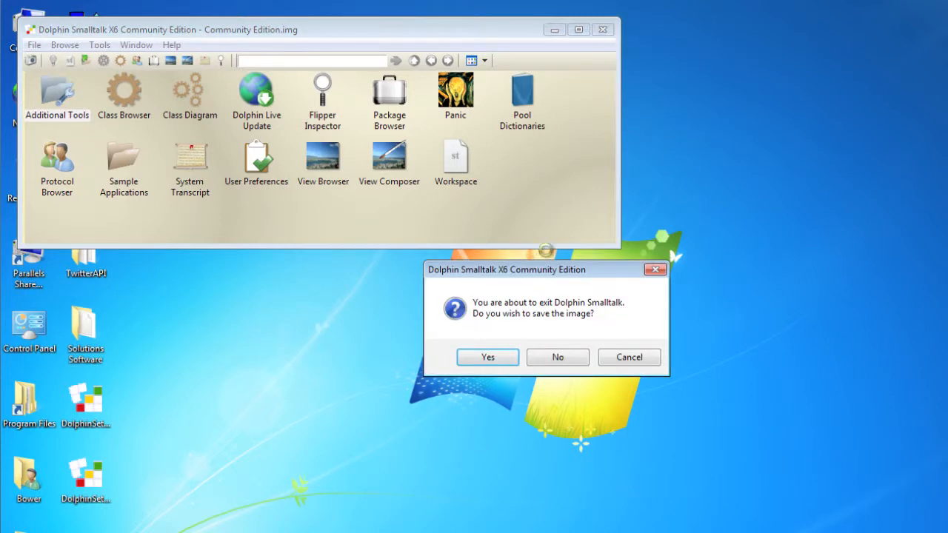
left_click(501, 361)
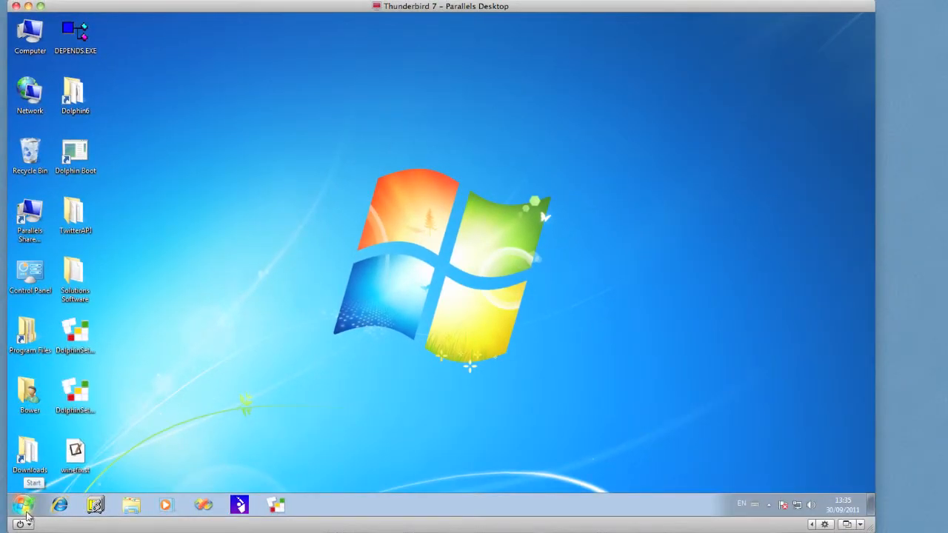
Reopen Community Edition.img from the Dolphin Smalltalk X6 folder in the Documents library and dismiss the Tip of the Day
left_click(131, 504)
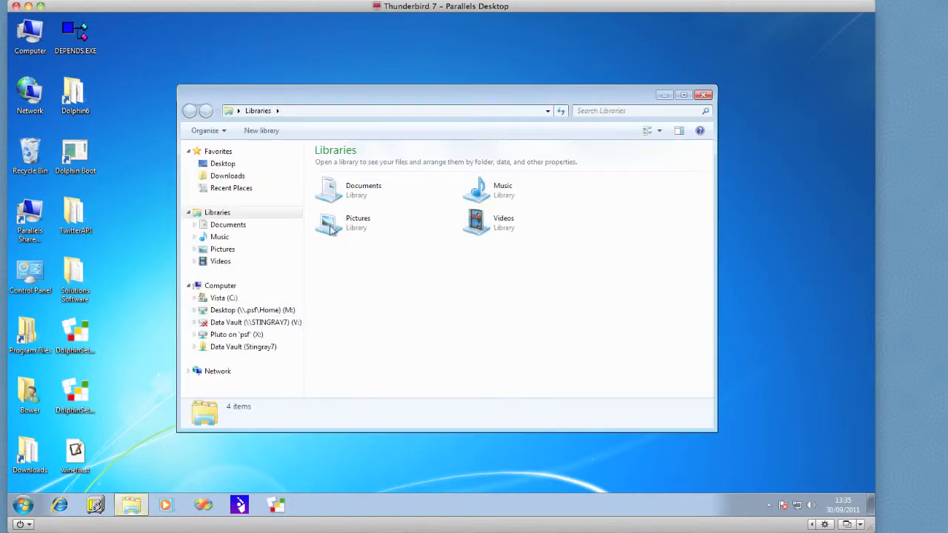
double_click(362, 194)
left_click(515, 191)
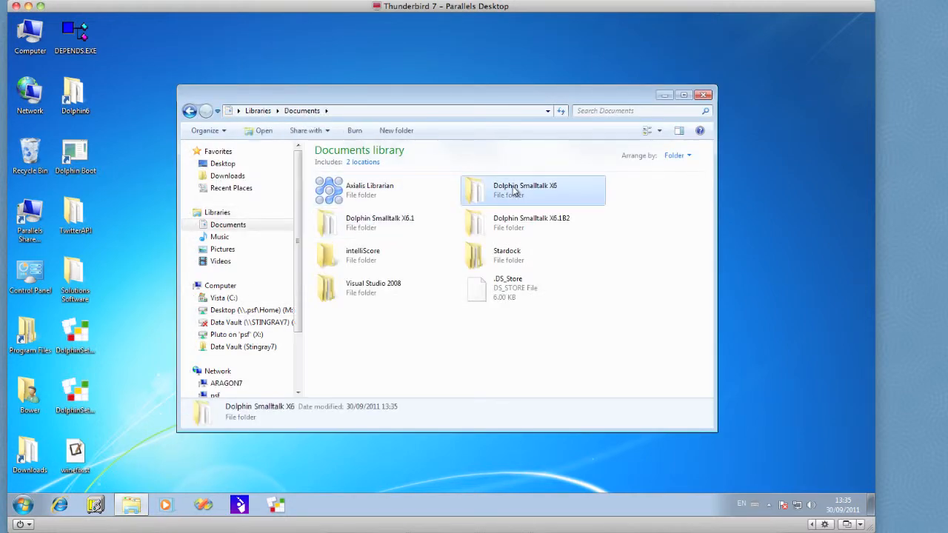
double_click(514, 191)
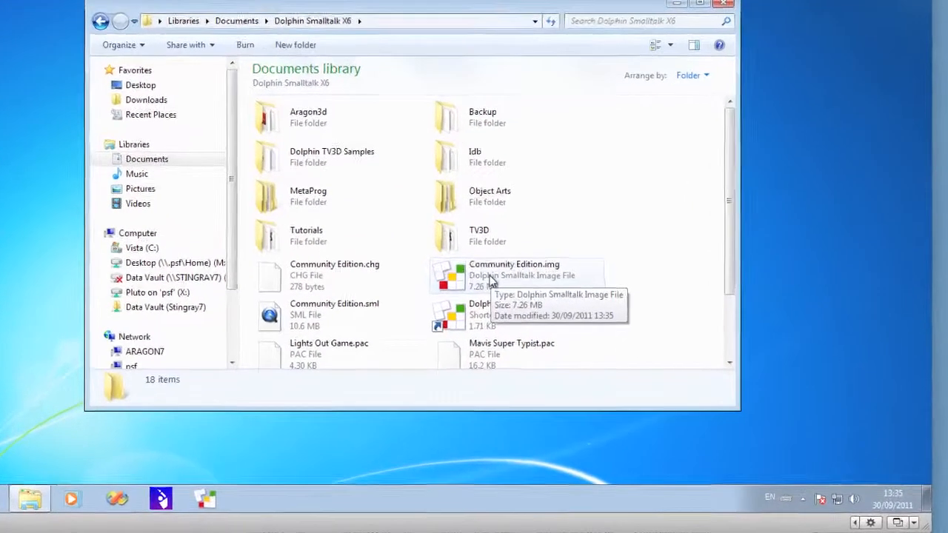
double_click(509, 320)
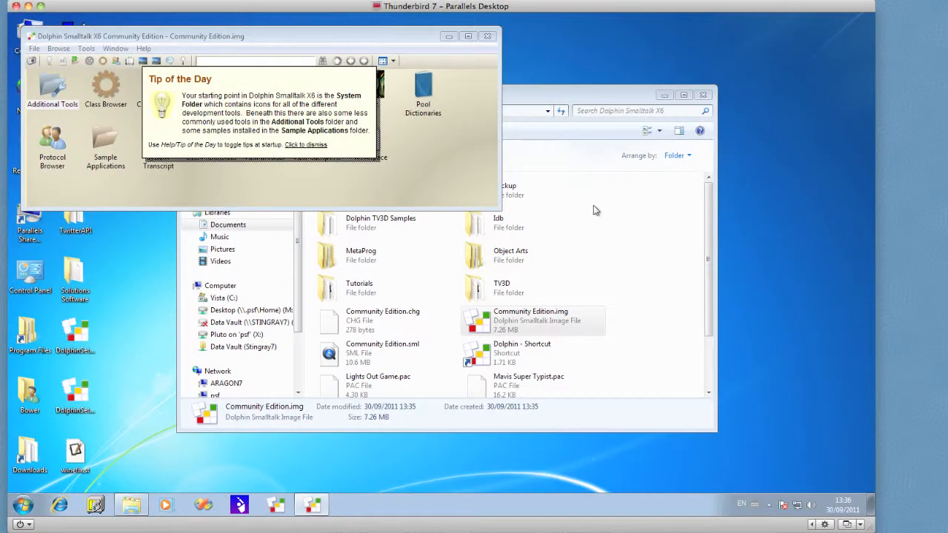
left_click(313, 145)
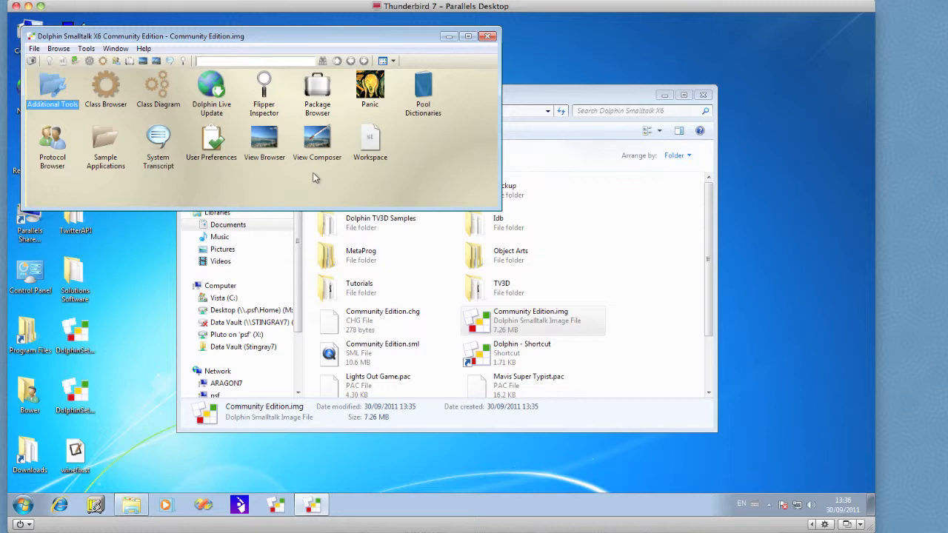
Open the "Beauty with less Beast" post from the object-arts.com blog in Internet Explorer
left_click(61, 506)
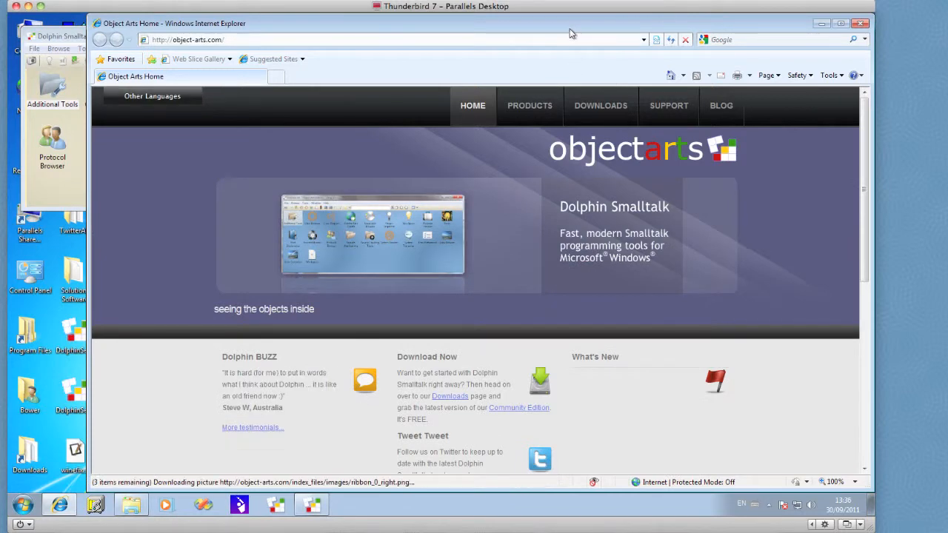
left_click_drag(562, 24, 521, 26)
left_click(682, 111)
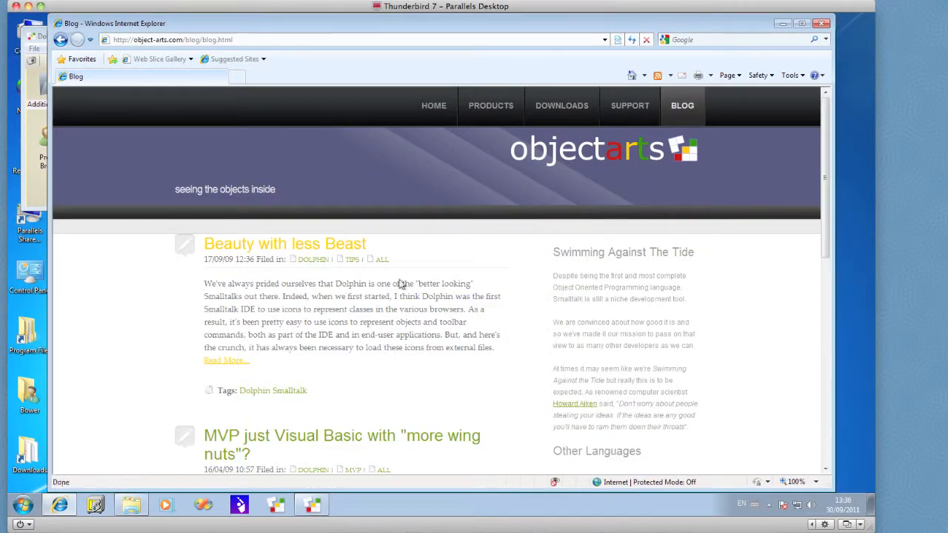
left_click(271, 251)
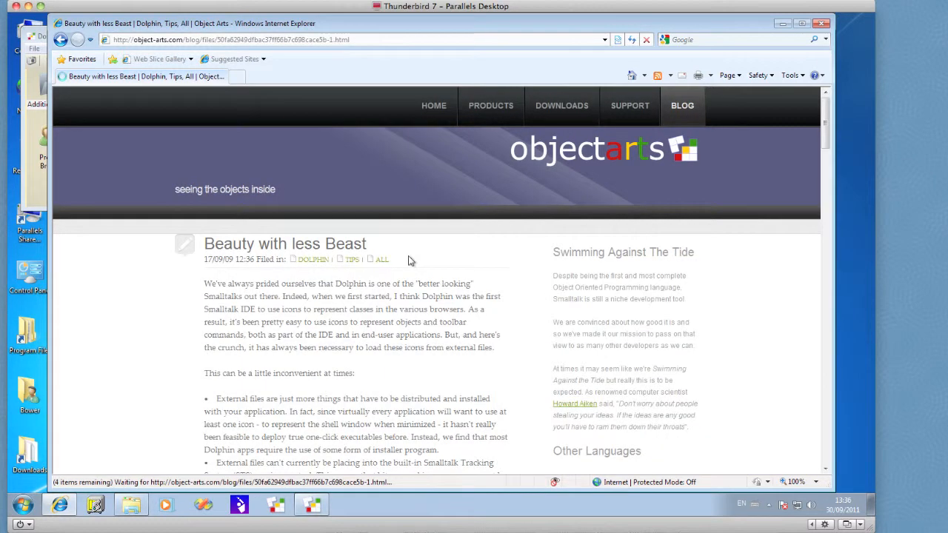
Download the Internal Bitmaps and Icons.pac package linked near the end of the post into My Documents, Dolphin Smalltalk X6
scroll(833, 243, "down", 5)
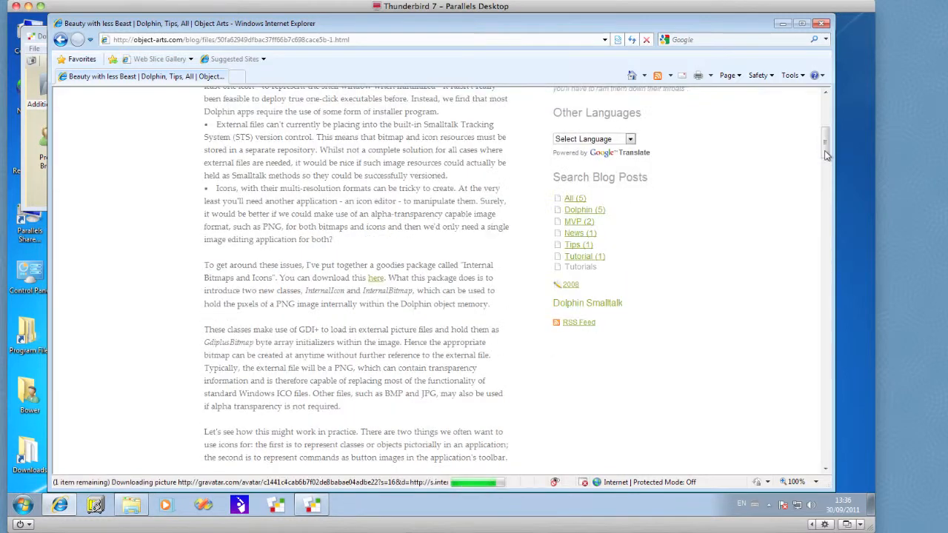
scroll(827, 288, "down", 5)
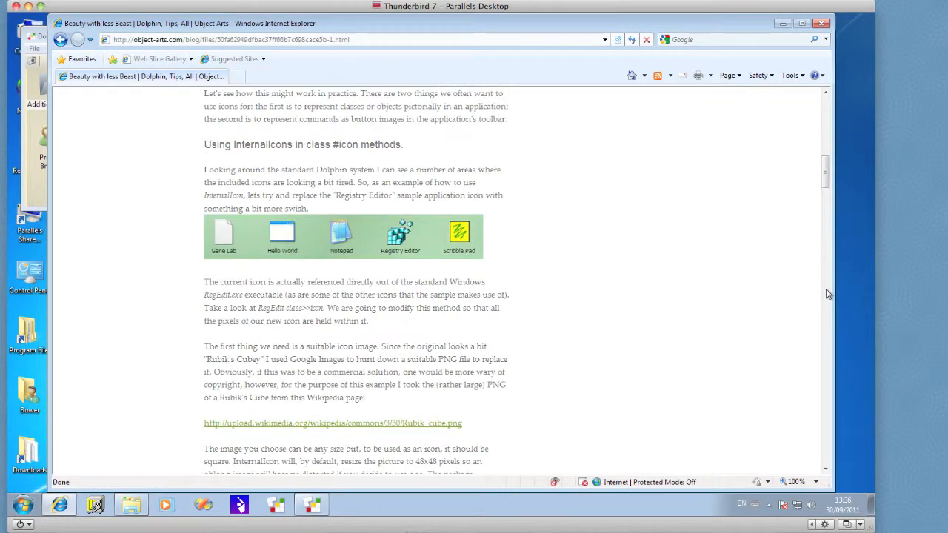
scroll(827, 404, "down", 5)
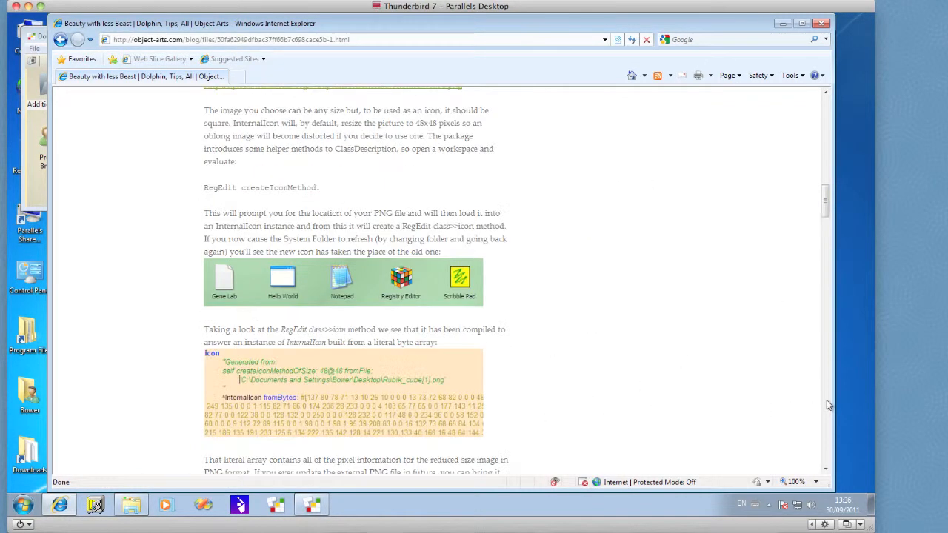
scroll(827, 405, "down", 20)
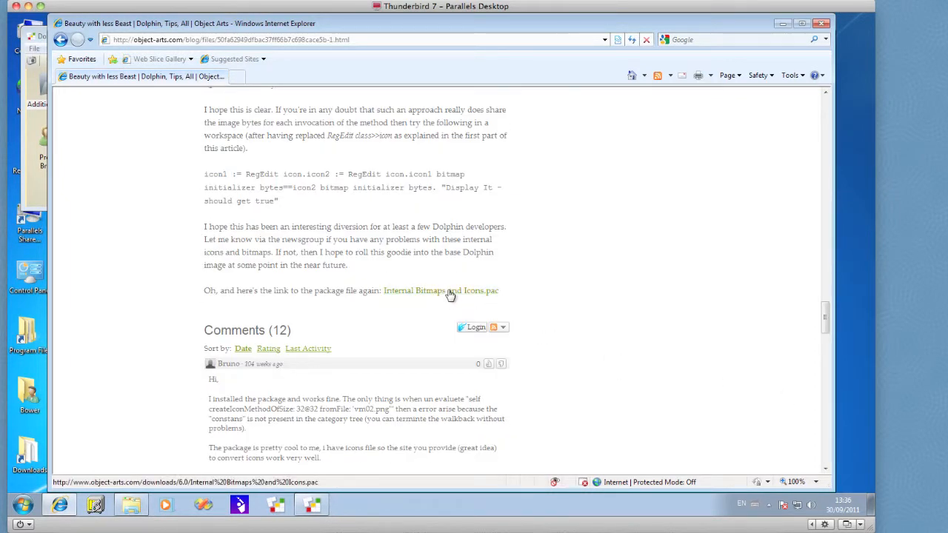
right_click(450, 295)
left_click(490, 114)
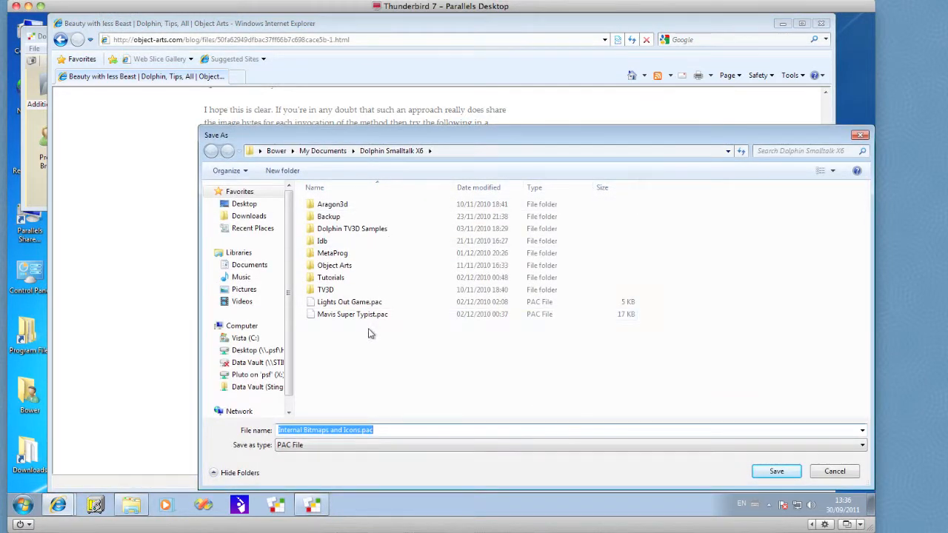
left_click(774, 473)
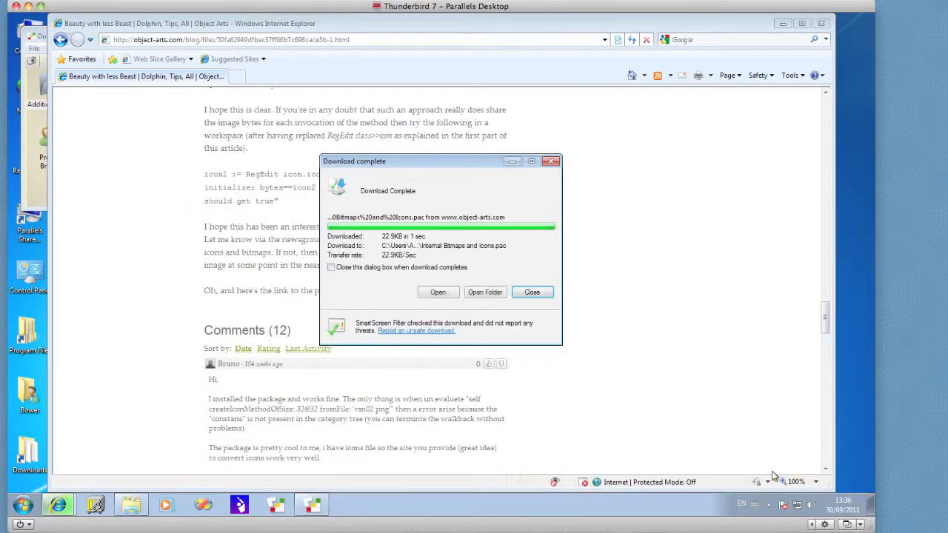
Close the finished download and the web page, and install Internal Bitmaps and Icons.pac into the image with the Package Browser
left_click(532, 295)
left_click(821, 25)
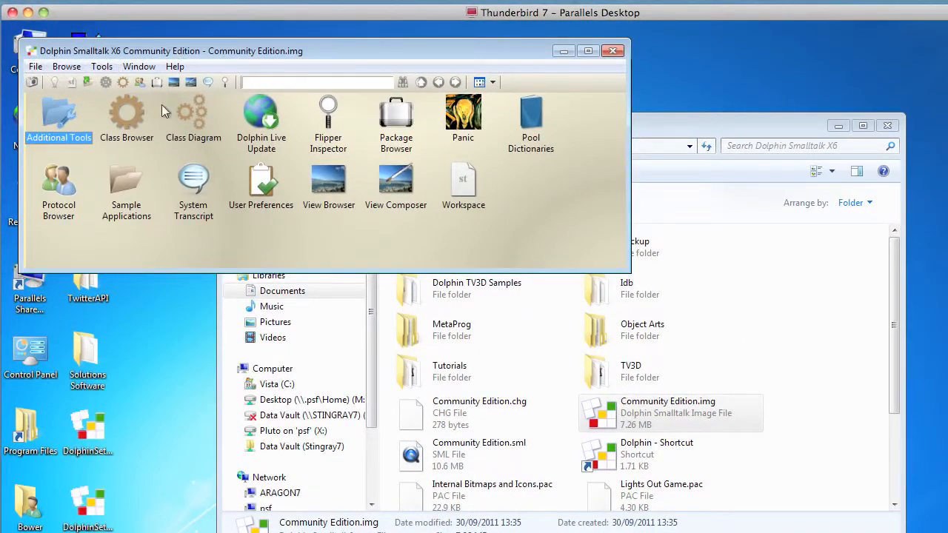
double_click(380, 116)
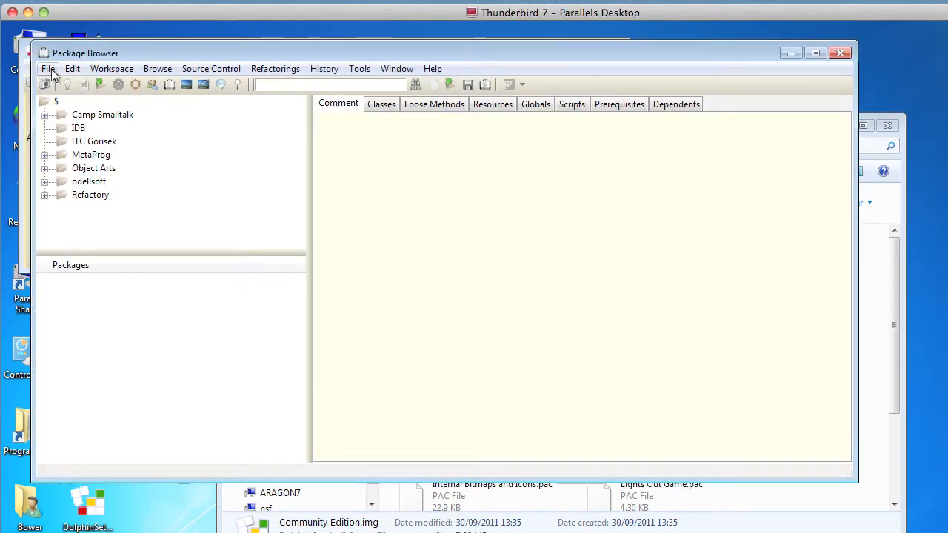
left_click(49, 68)
left_click(63, 101)
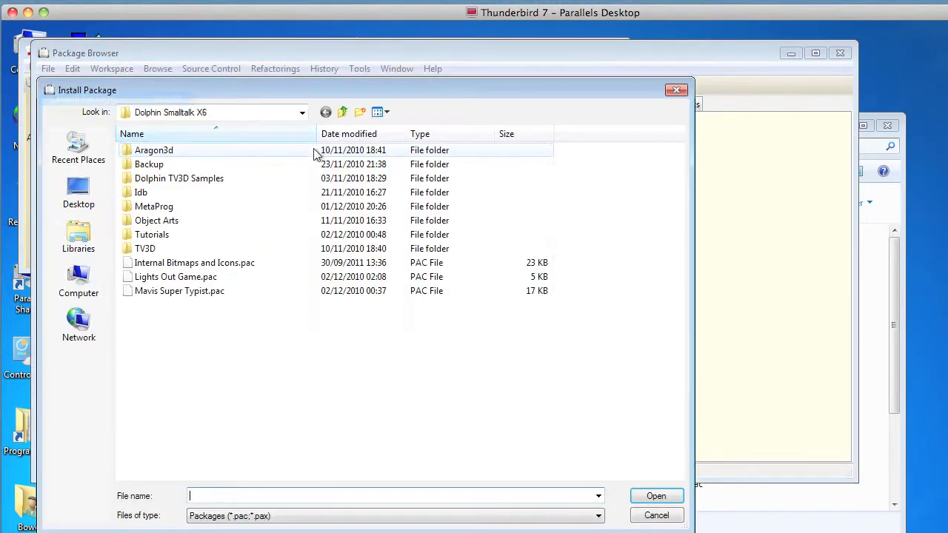
left_click(191, 268)
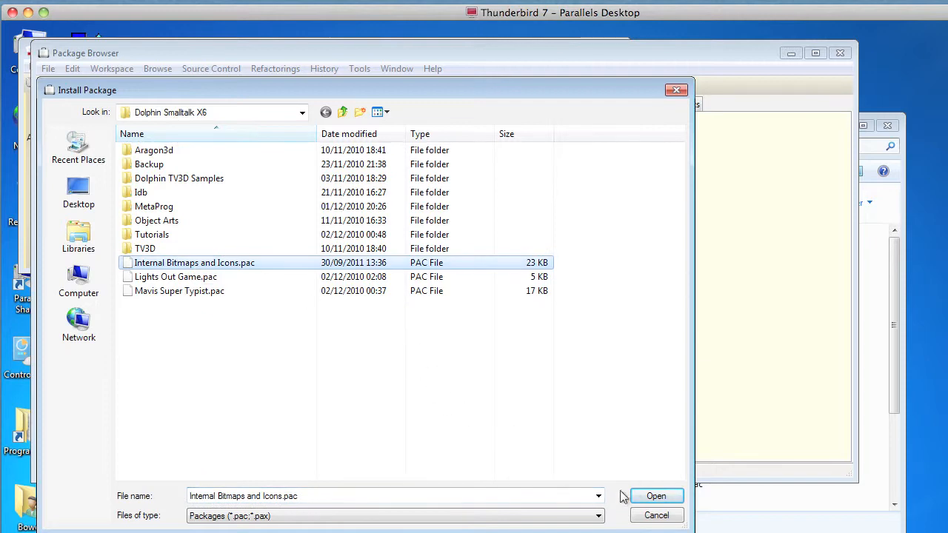
left_click(654, 497)
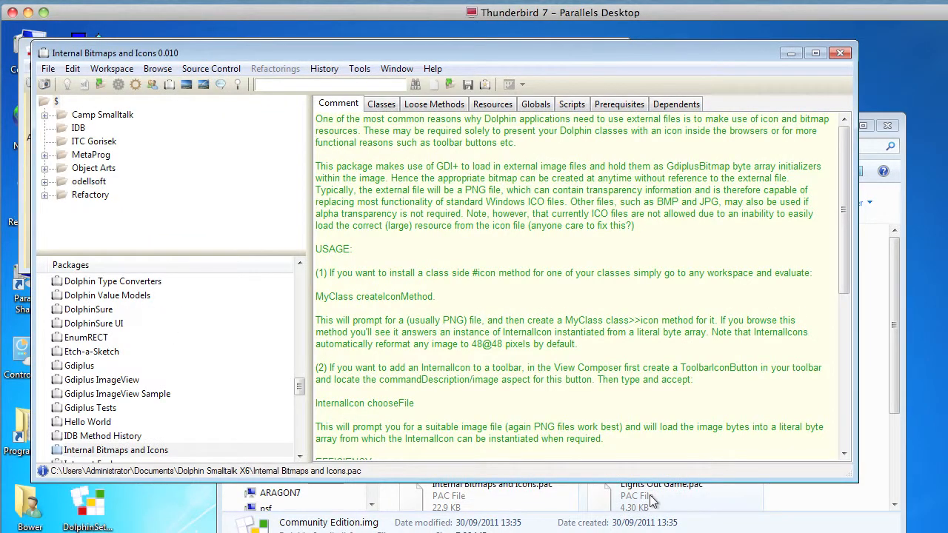
left_click(841, 57)
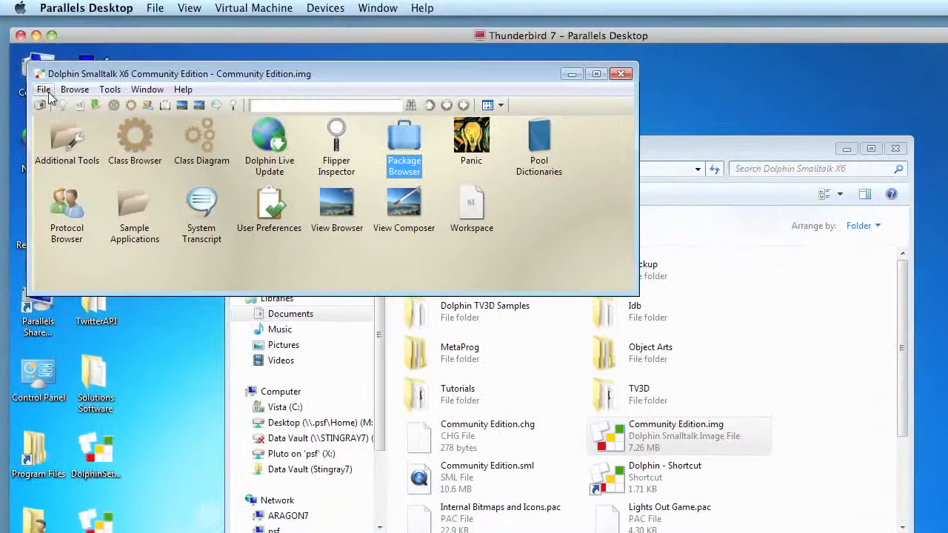
File in winefix.st from the Desktop and agree to forcibly close all open Dolphin windows
left_click(45, 90)
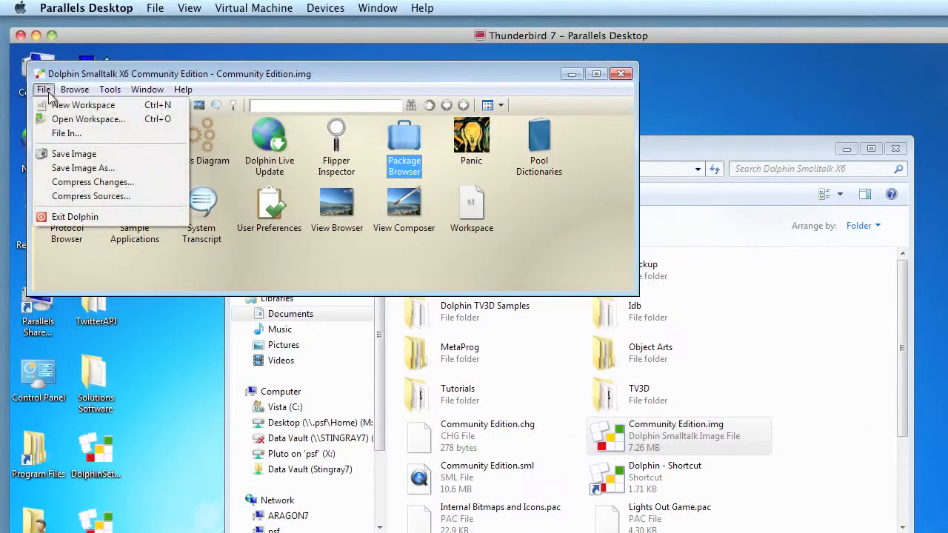
left_click(63, 134)
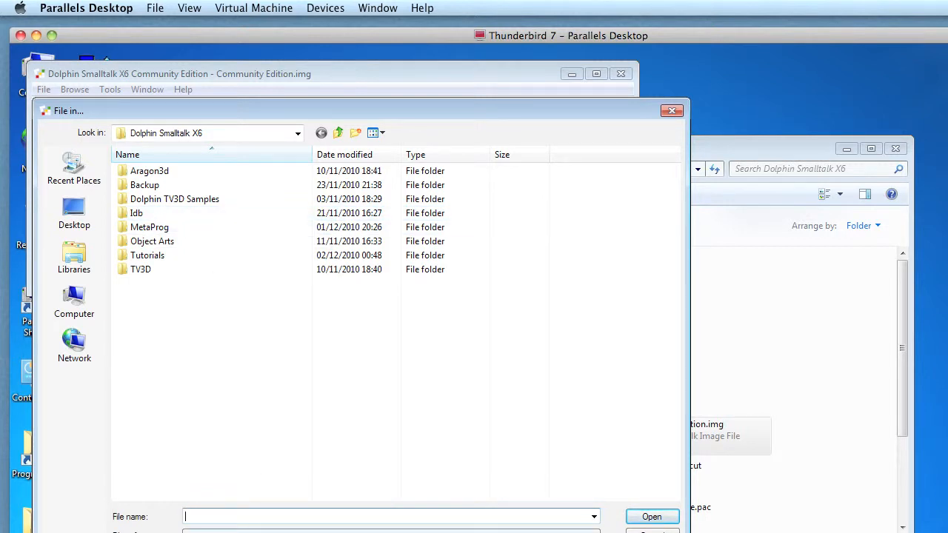
left_click(77, 218)
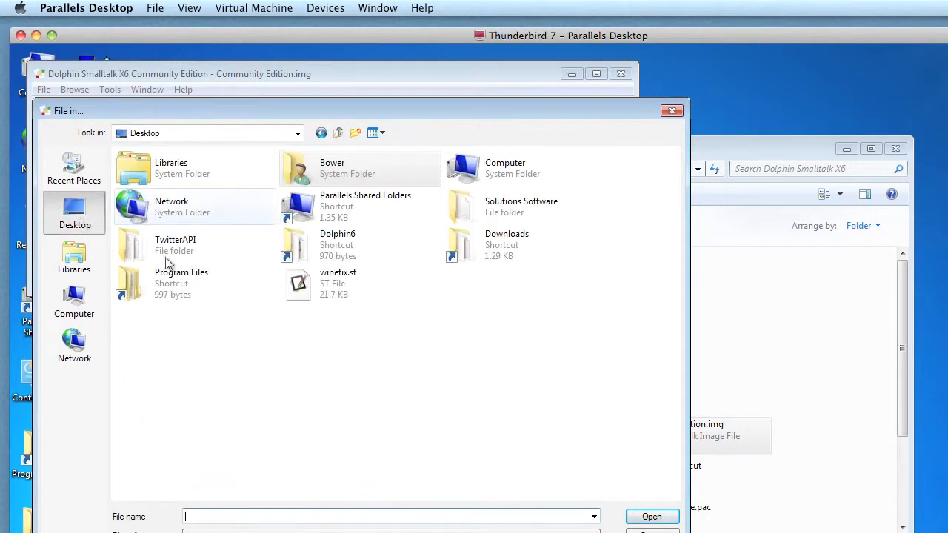
left_click(337, 288)
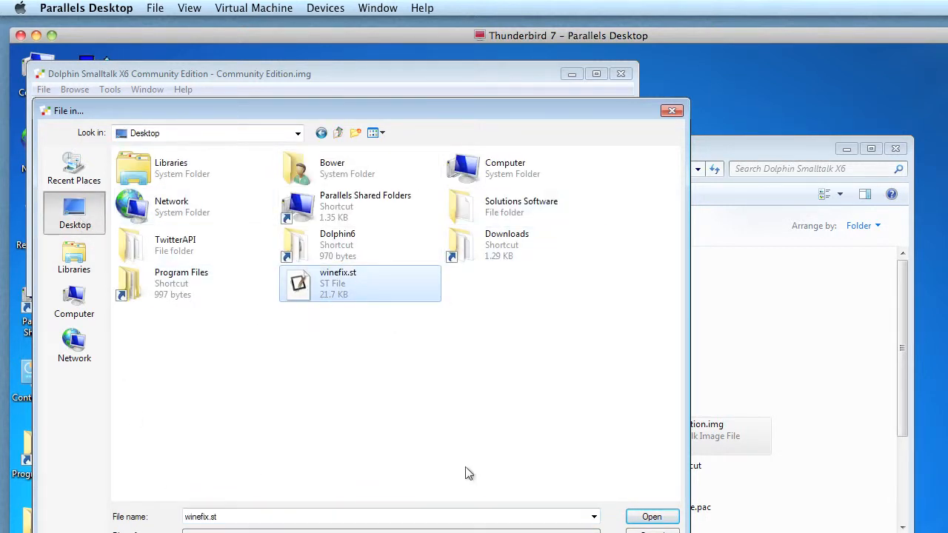
left_click(649, 517)
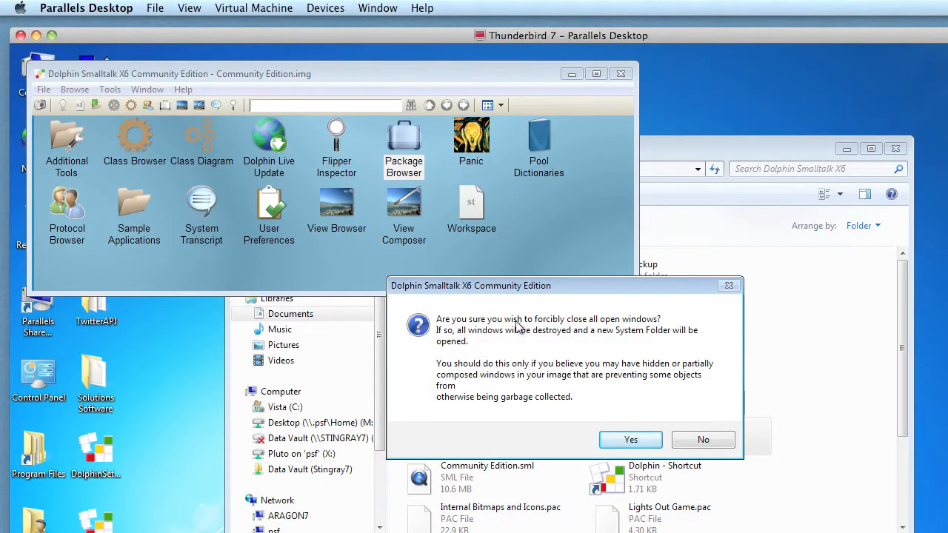
left_click(628, 439)
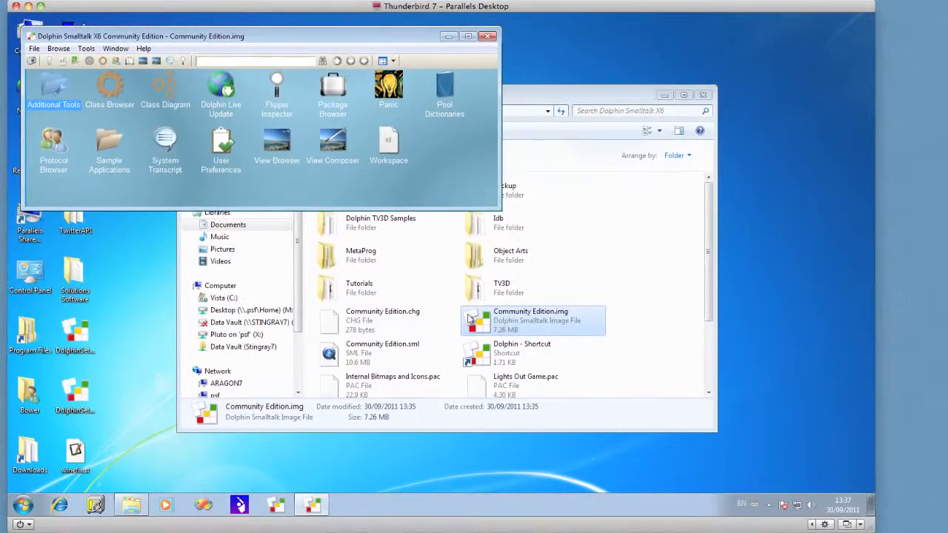
Turn off showing the Tip of the Day at startup in Dolphin
left_click(116, 50)
mouse_move(143, 50)
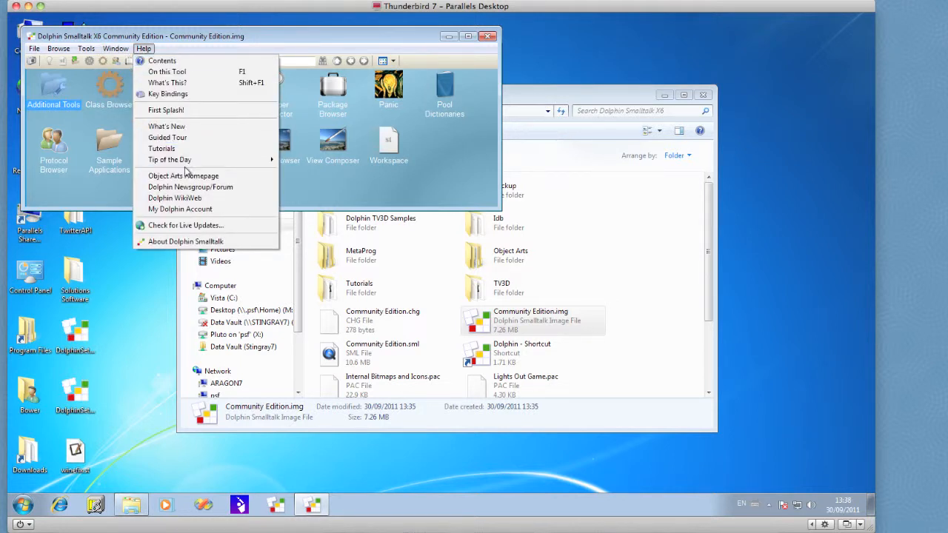
mouse_move(185, 162)
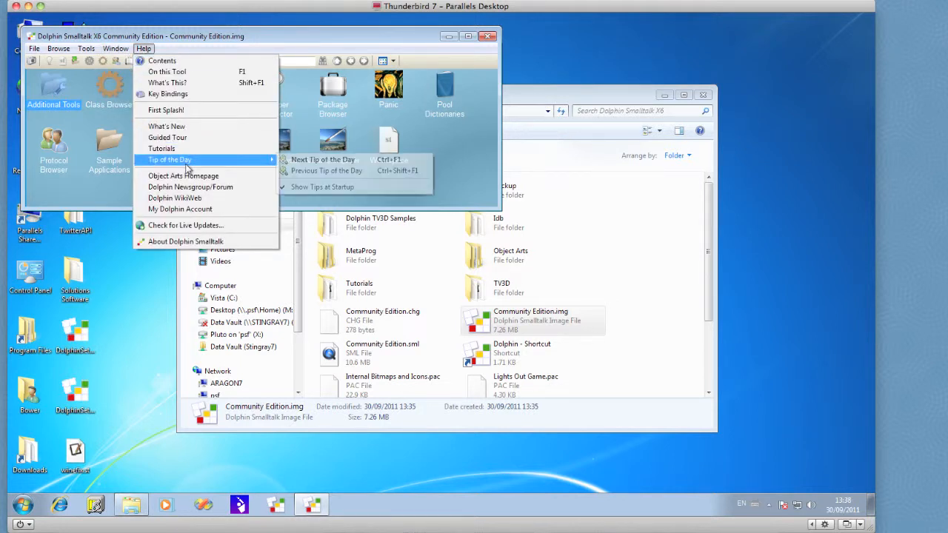
left_click(350, 187)
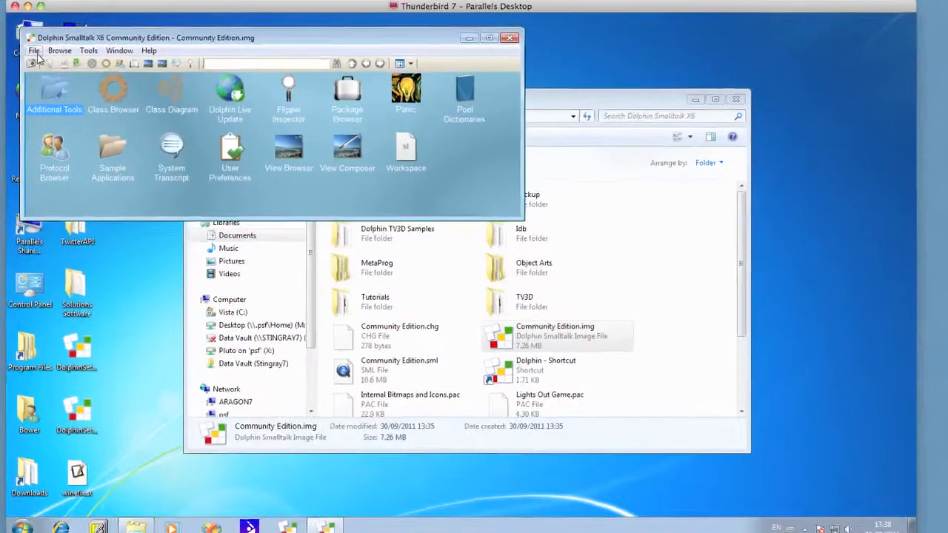
Save the image under the new name Dolphin in the Dolphin Smalltalk X6 folder
left_click(34, 48)
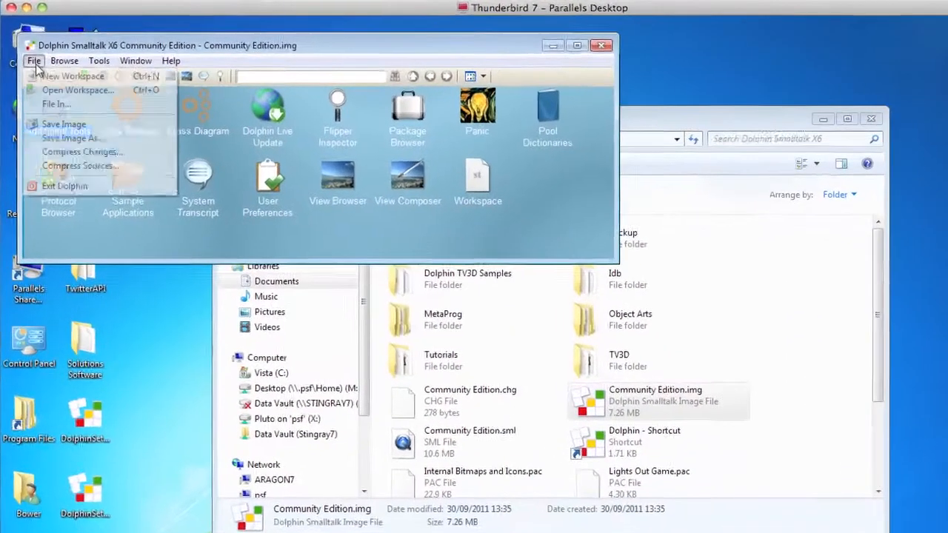
left_click(73, 140)
type("Dolphin")
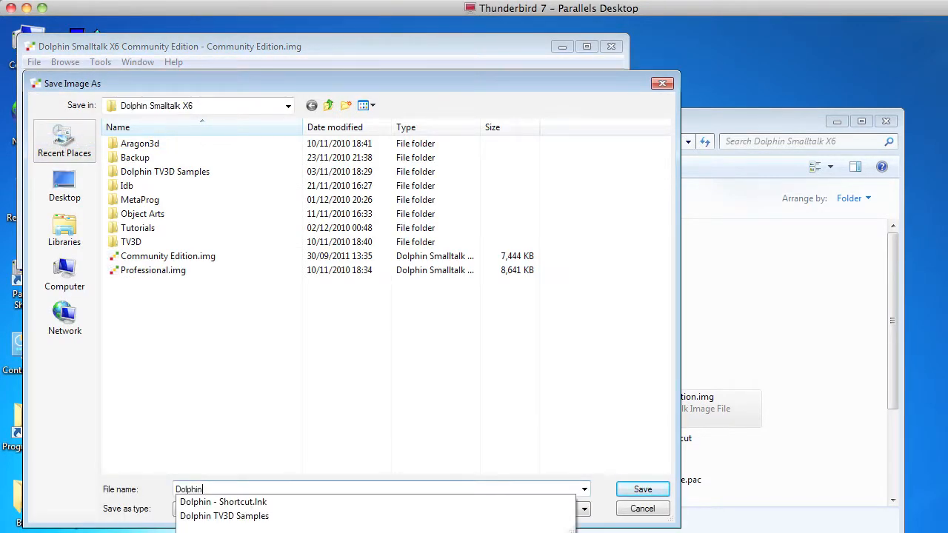
key("Return")
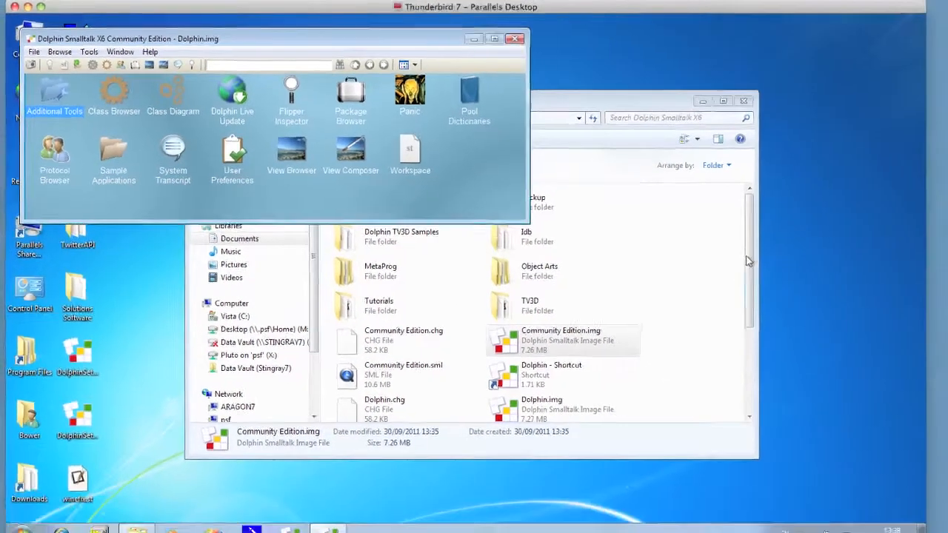
Bring the Dolphin Smalltalk X6 folder forward, move the virtual machine aside, and close the Mac's open Dolphin Smalltalk 6.0 folder window
left_click(892, 311)
left_click_drag(709, 245, 707, 324)
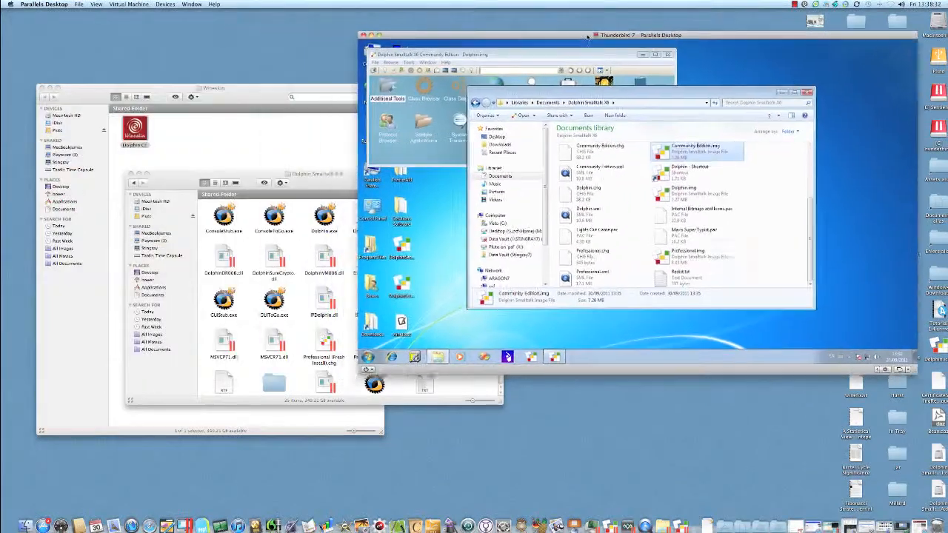
left_click_drag(587, 35, 612, 34)
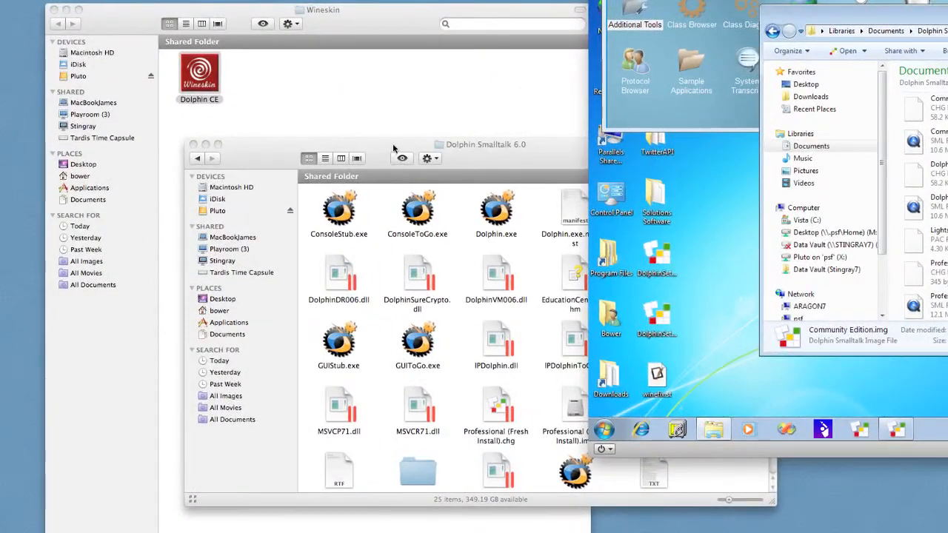
left_click_drag(273, 169, 199, 222)
left_click_drag(286, 222, 296, 223)
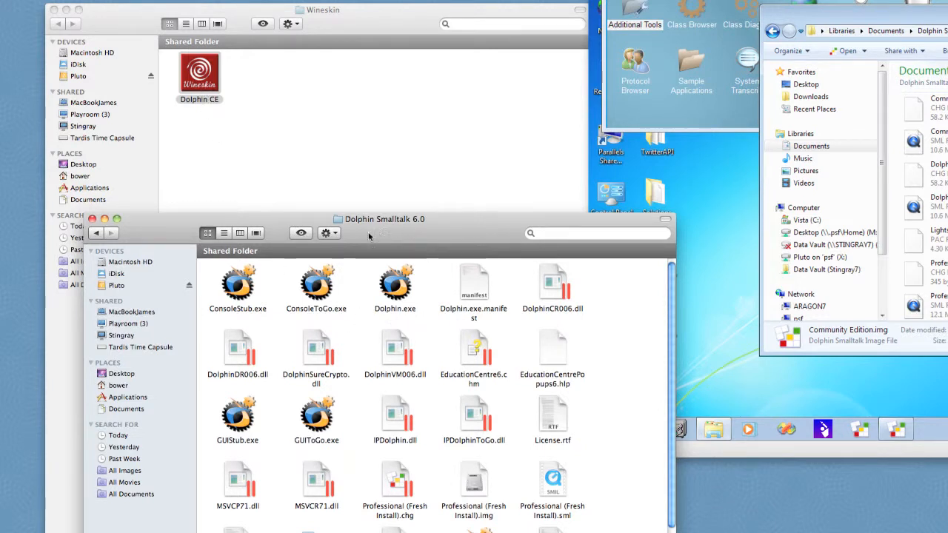
left_click(91, 219)
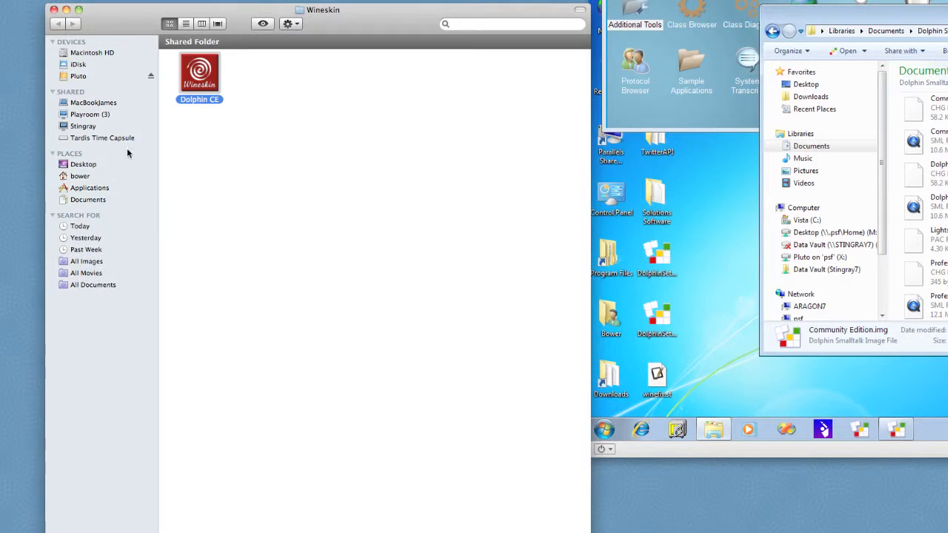
Show the package contents of the Dolphin CE wrapper and open drive_c, Program Files, Object Arts, Dolphin Smalltalk 6.0 beside the virtual machine
right_click(208, 66)
left_click(241, 92)
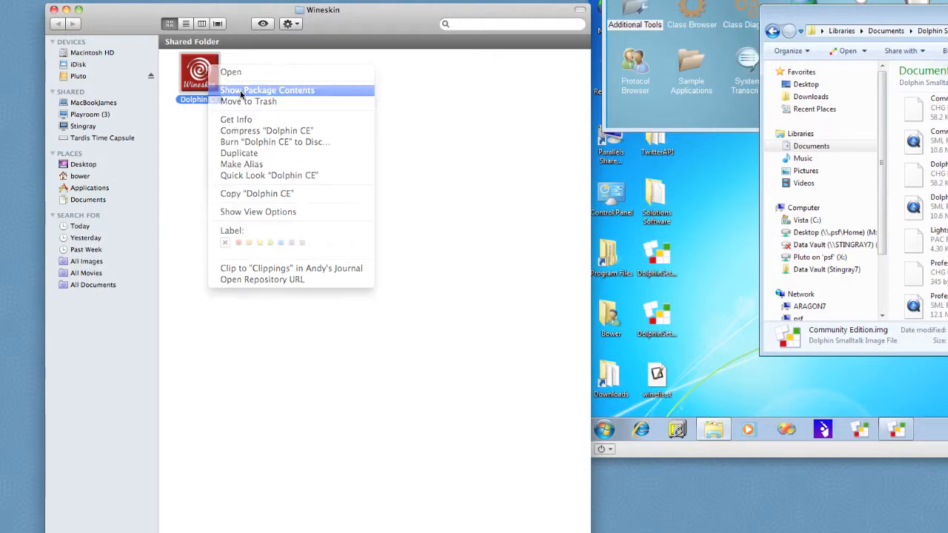
double_click(403, 196)
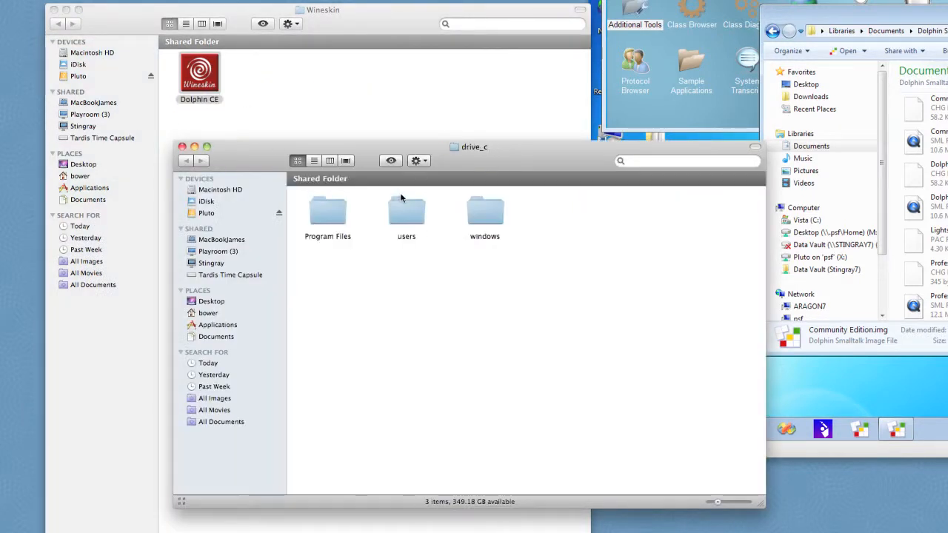
double_click(342, 216)
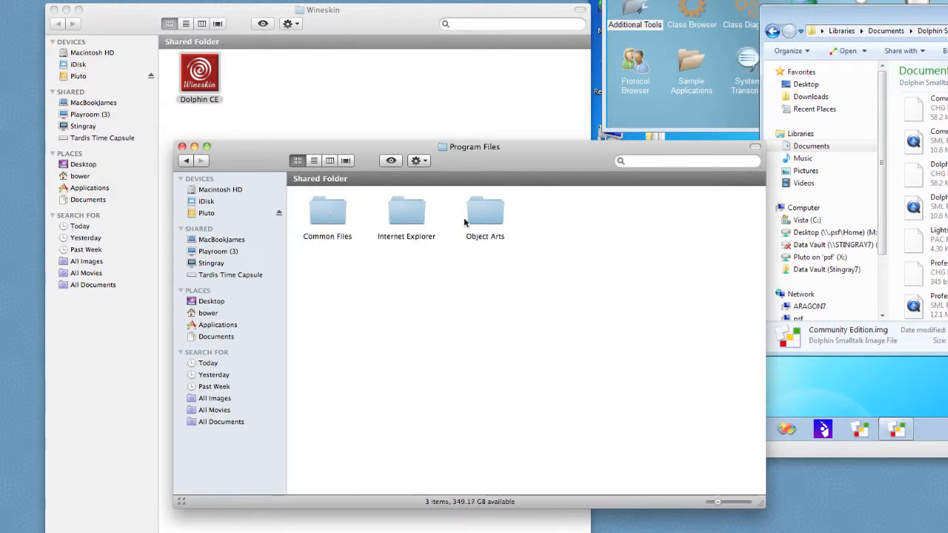
double_click(478, 217)
double_click(328, 213)
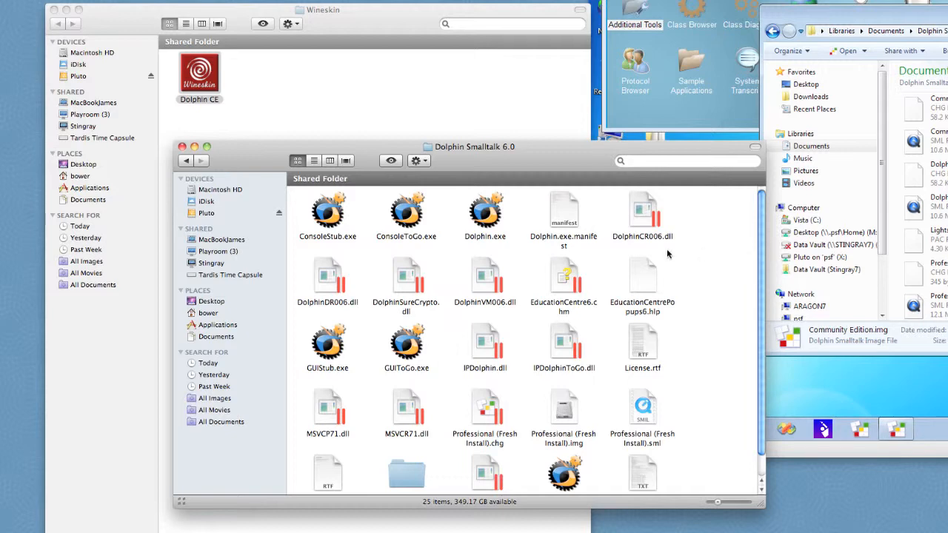
left_click_drag(491, 154, 411, 205)
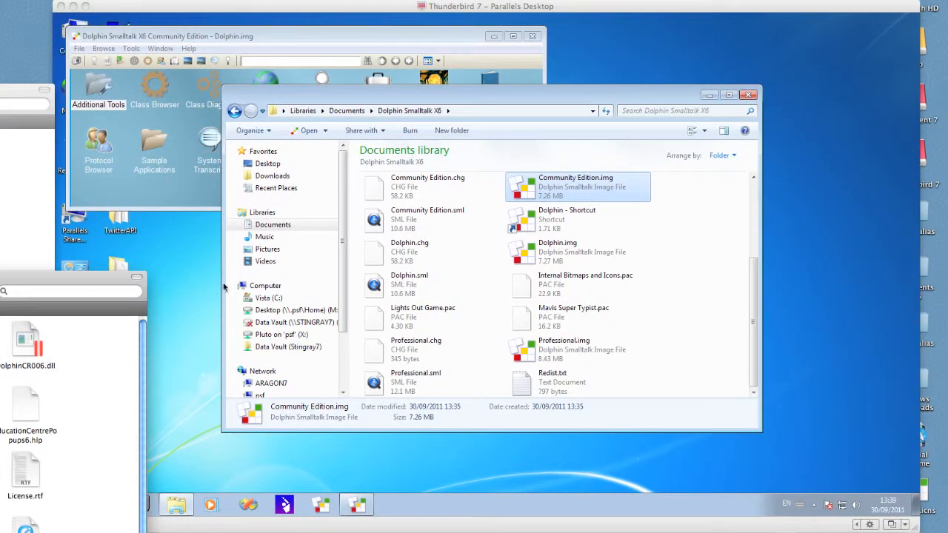
Copy Dolphin.img, Dolphin.sml and Dolphin.chg from the virtual machine's Documents library into the wrapper's Dolphin Smalltalk 6.0 folder
left_click(526, 225)
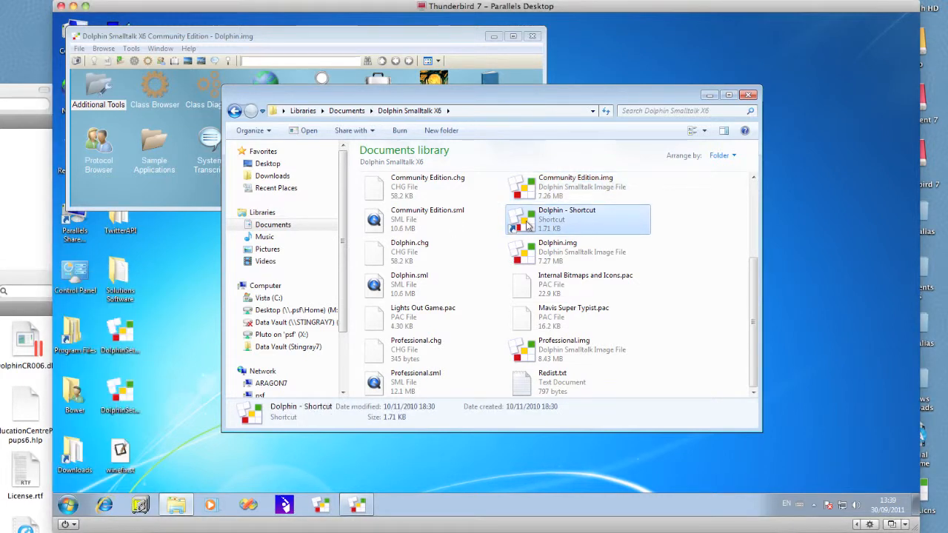
left_click(557, 251)
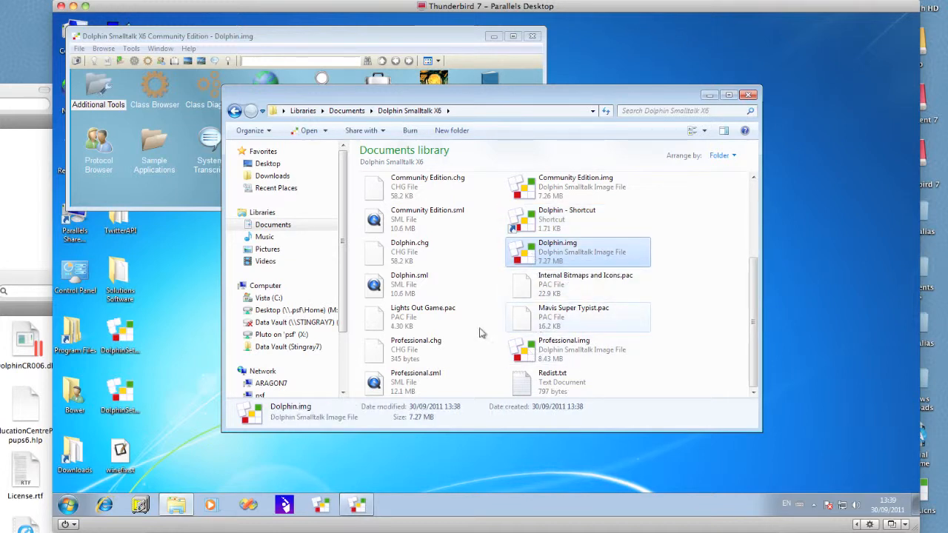
left_click(387, 288, "ctrl")
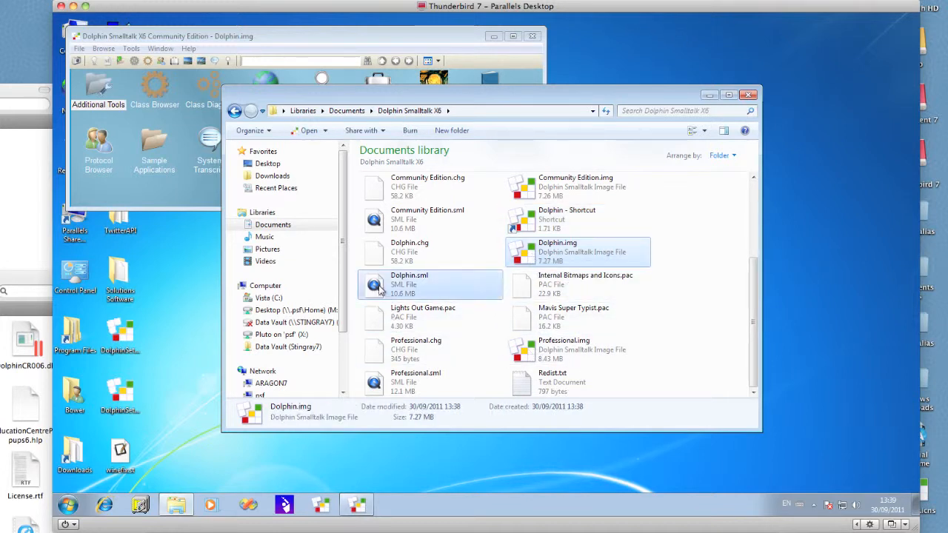
left_click(384, 255, "ctrl")
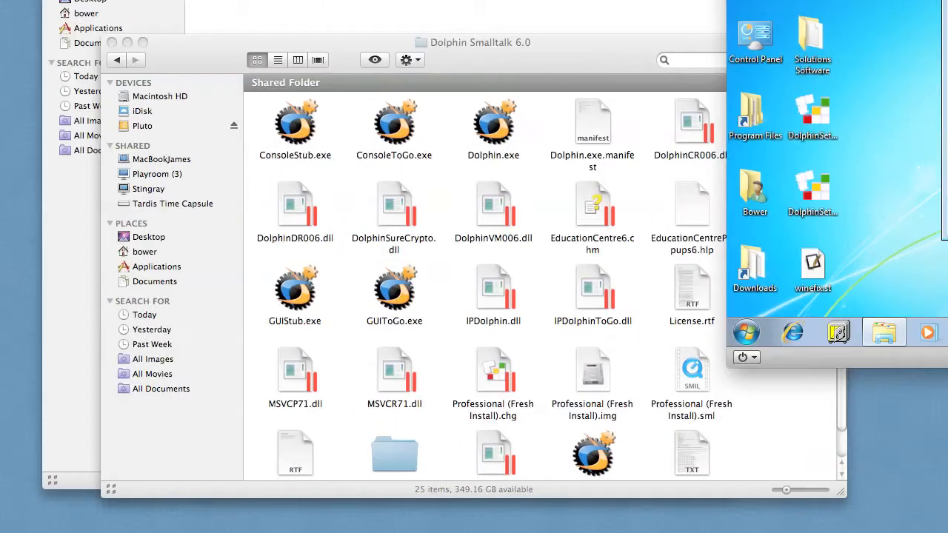
left_click_drag(947, 148, 549, 202)
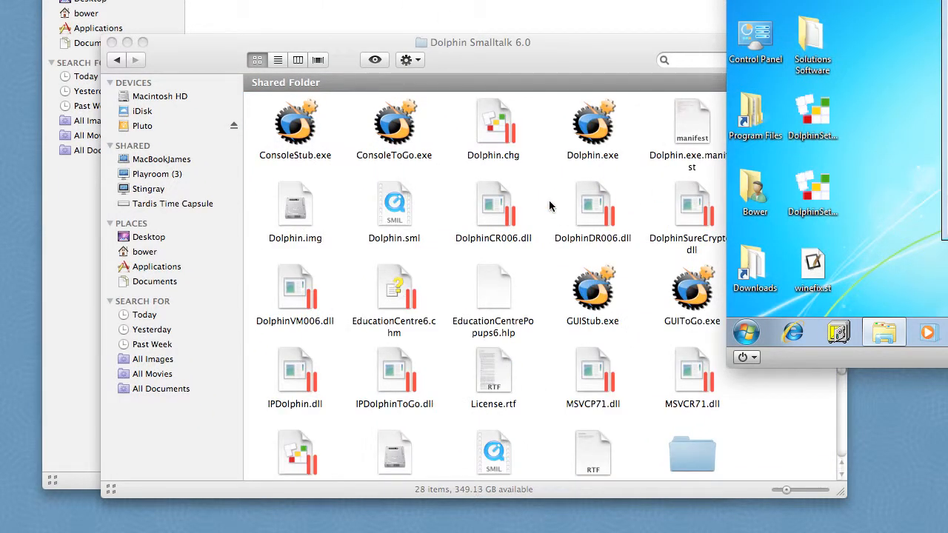
Close the wrapper's Dolphin Smalltalk 6.0 folder and hide all other applications, leaving the Wineskin folder on screen
left_click(571, 50)
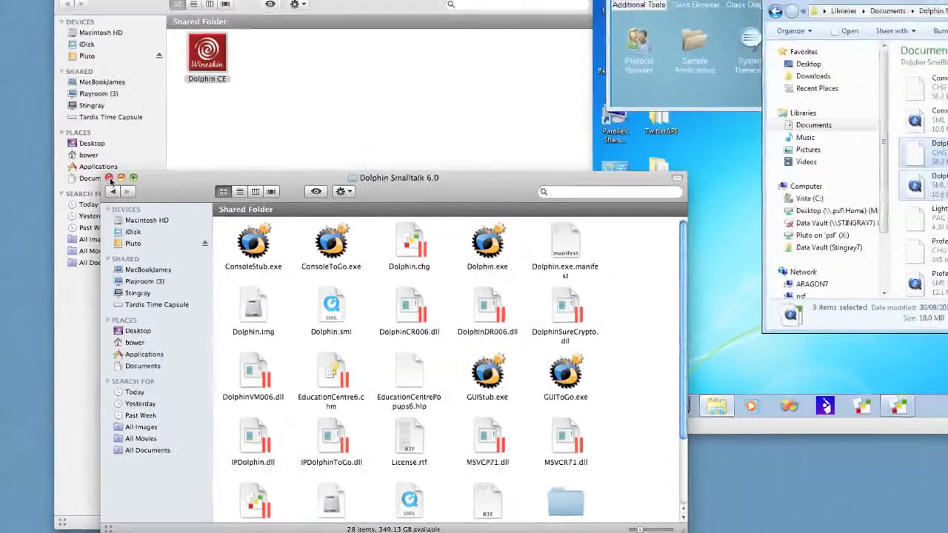
left_click(112, 44)
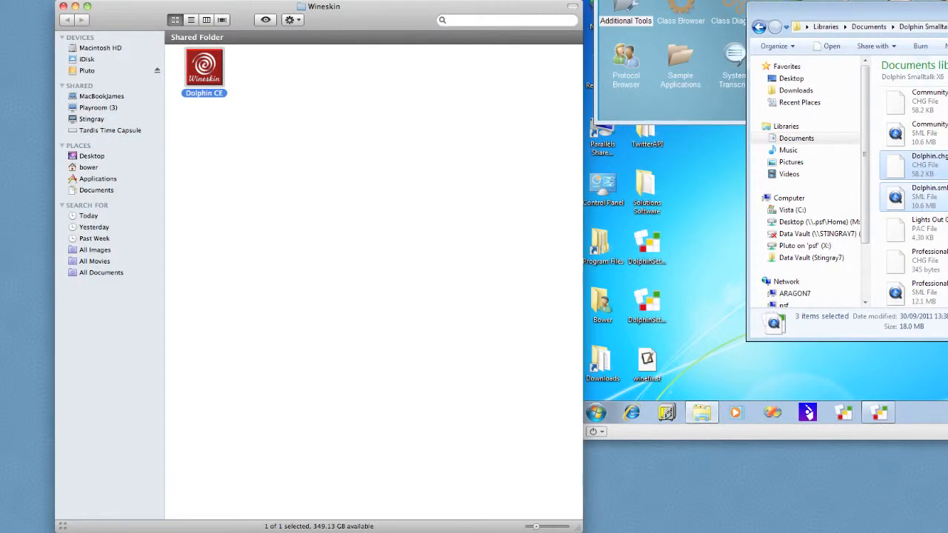
key("alt+super+h")
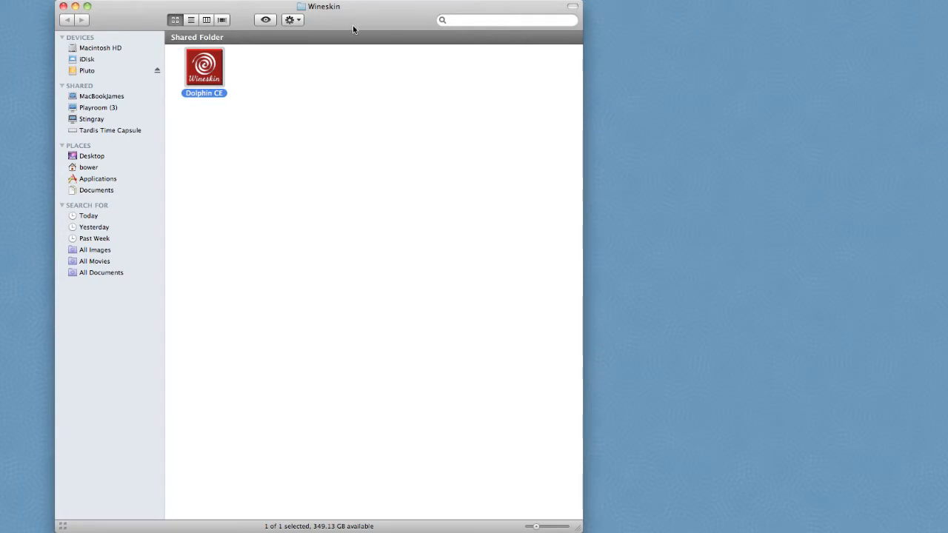
Show the package contents of the Dolphin CE wrapper, run its Wineskin utility, and open the advanced configuration
right_click(206, 64)
left_click(231, 86)
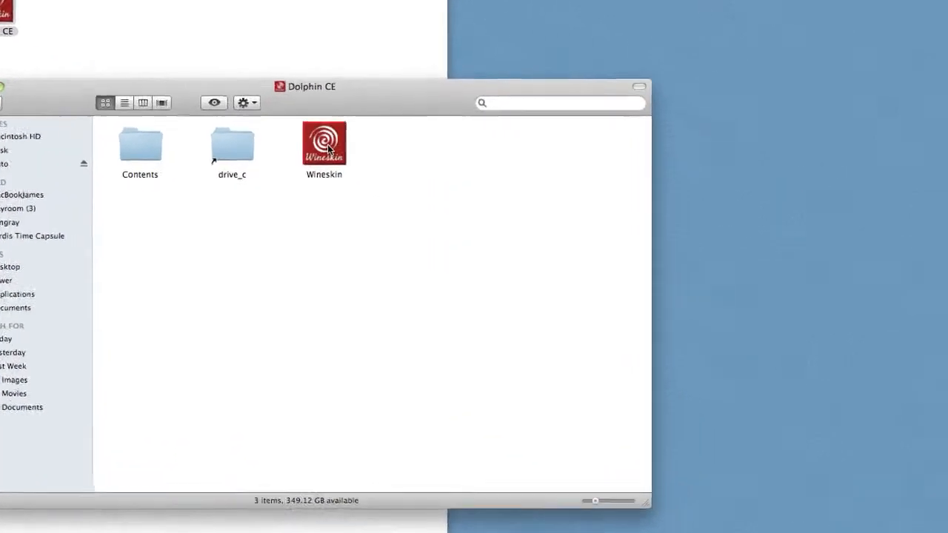
double_click(477, 185)
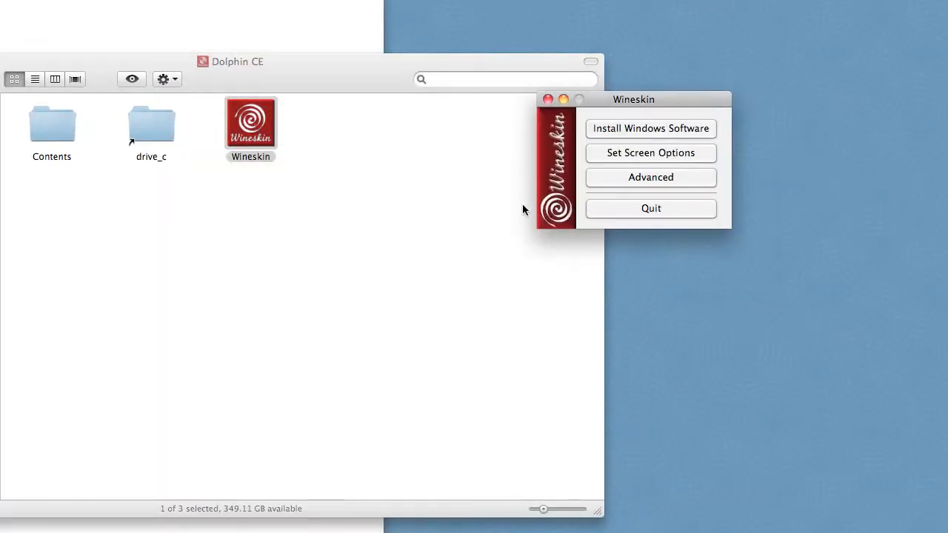
left_click(626, 178)
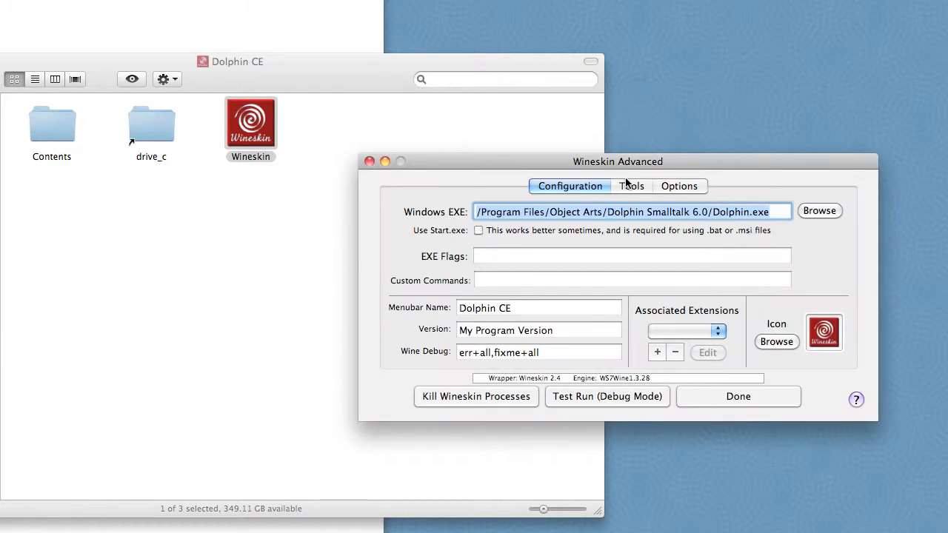
Set the wrapper's icon to the Dolphin.icns file from the Desktop
left_click(773, 341)
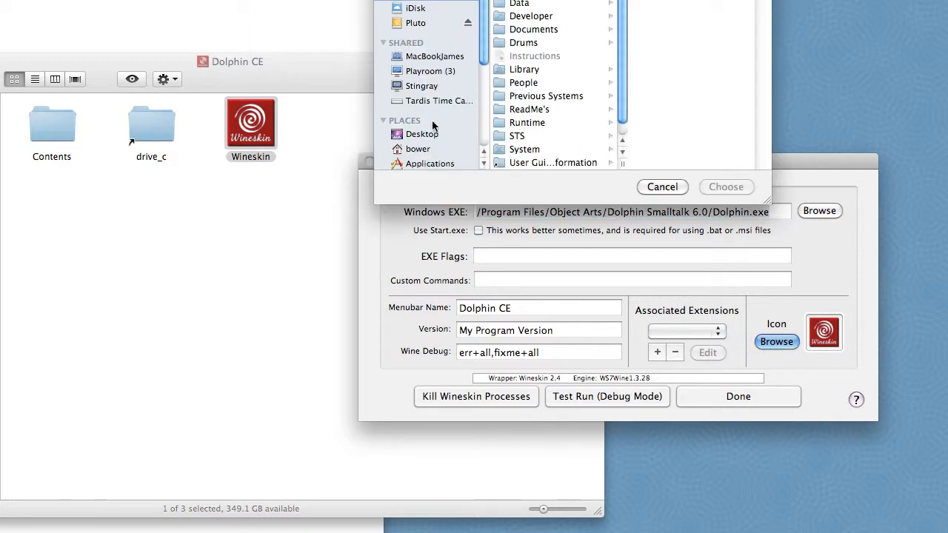
left_click(423, 134)
scroll(621, 15, "down", 3)
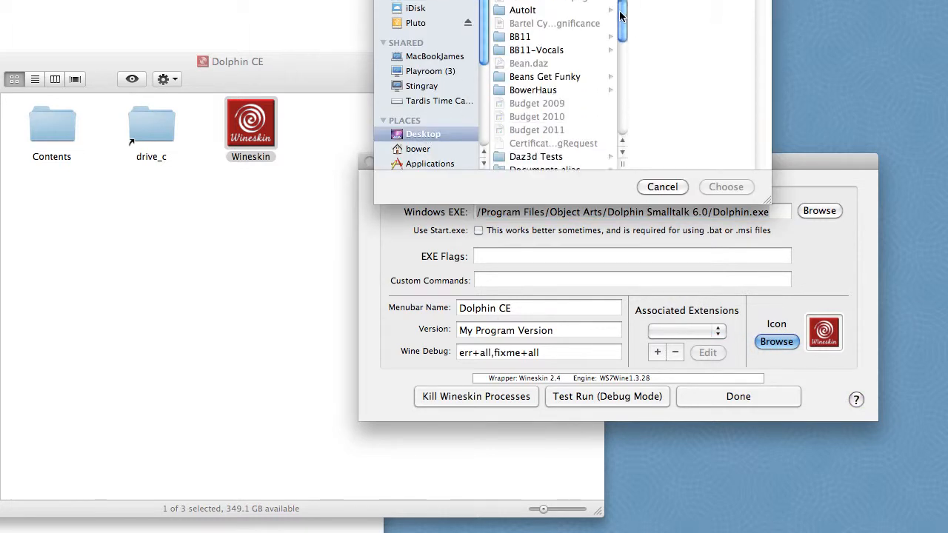
scroll(621, 15, "down", 5)
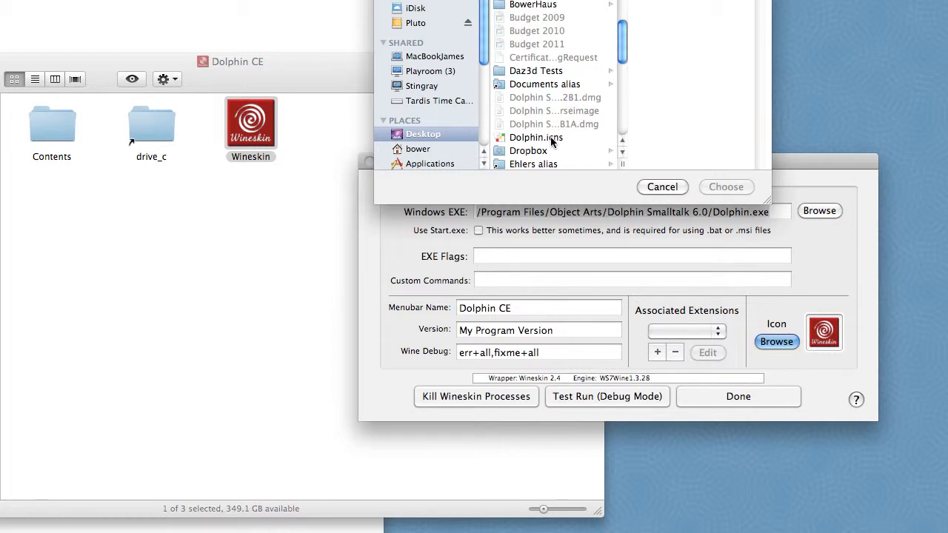
left_click(544, 138)
left_click(727, 188)
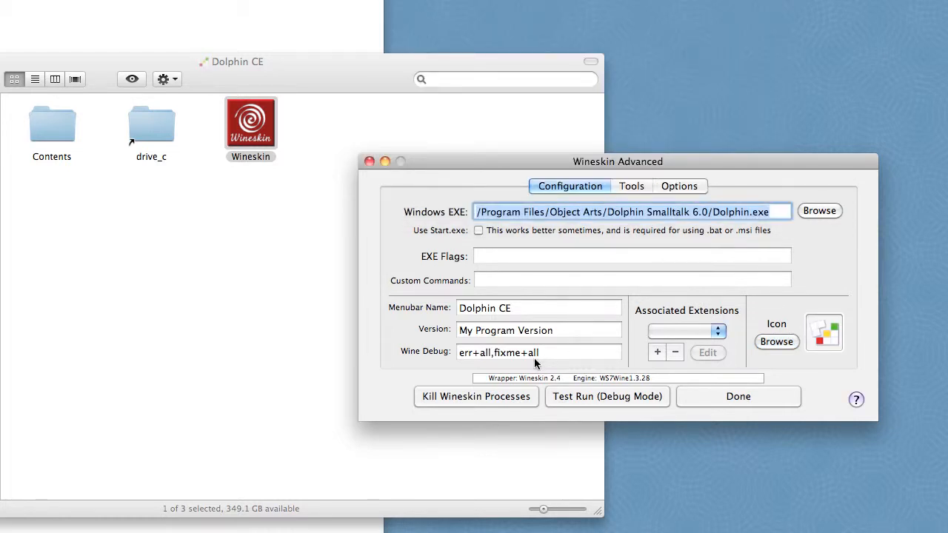
Set the wrapper's version to 6.02, finish the advanced configuration, and quit Wineskin
left_click(551, 331)
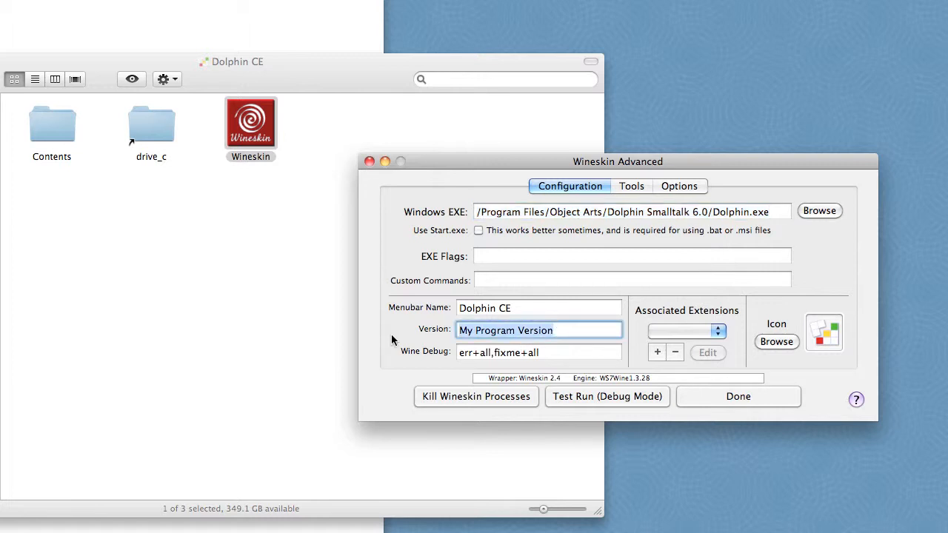
type("6.0")
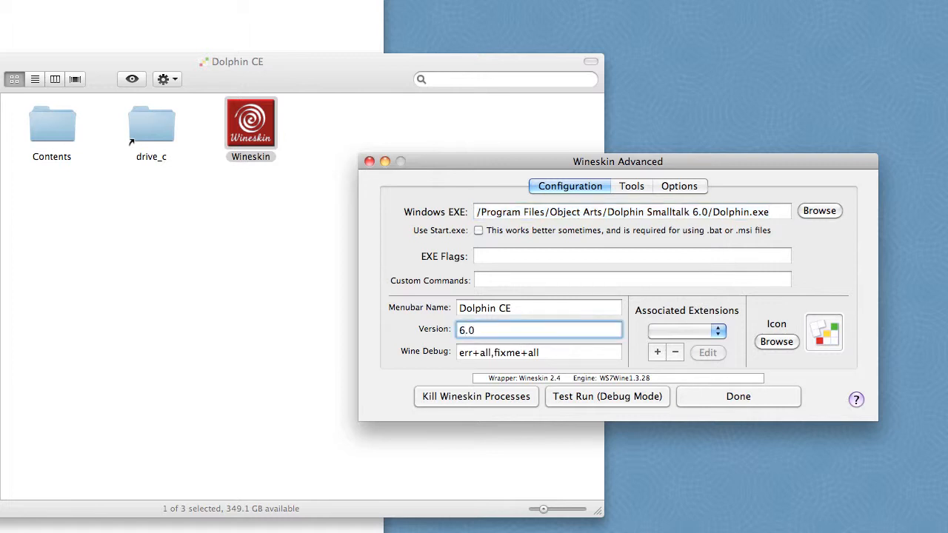
type("2")
left_click(729, 399)
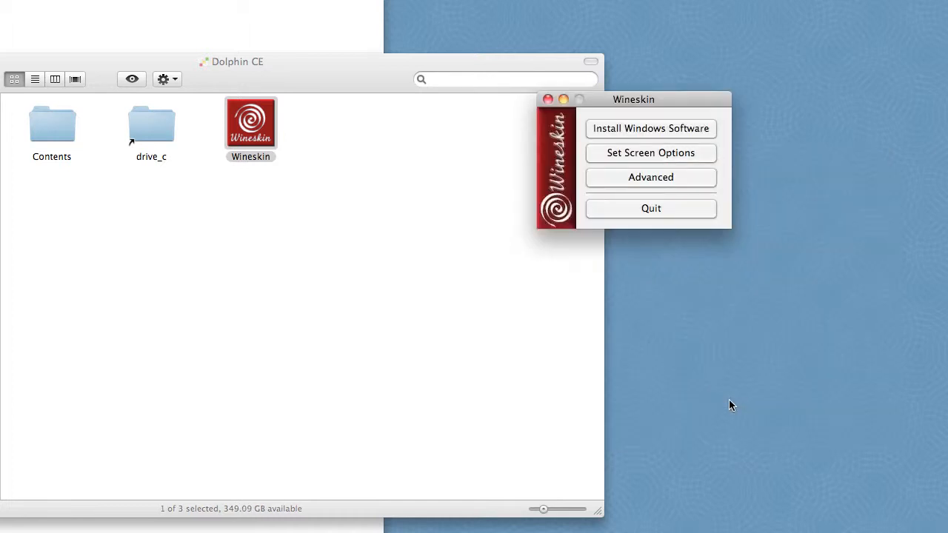
left_click(608, 211)
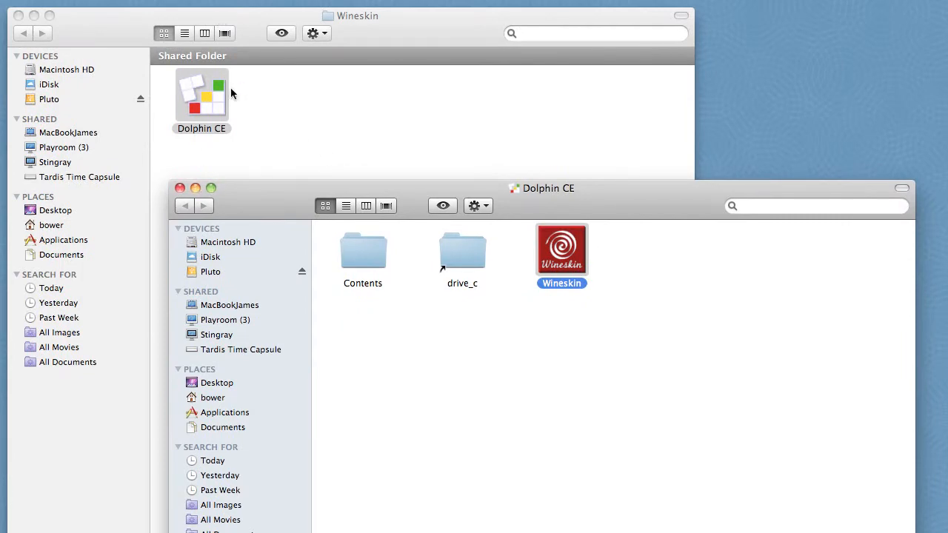
Add the Dolphin CE wrapper to the Dock just after iTunes and launch it from there
left_click_drag(215, 101, 454, 532)
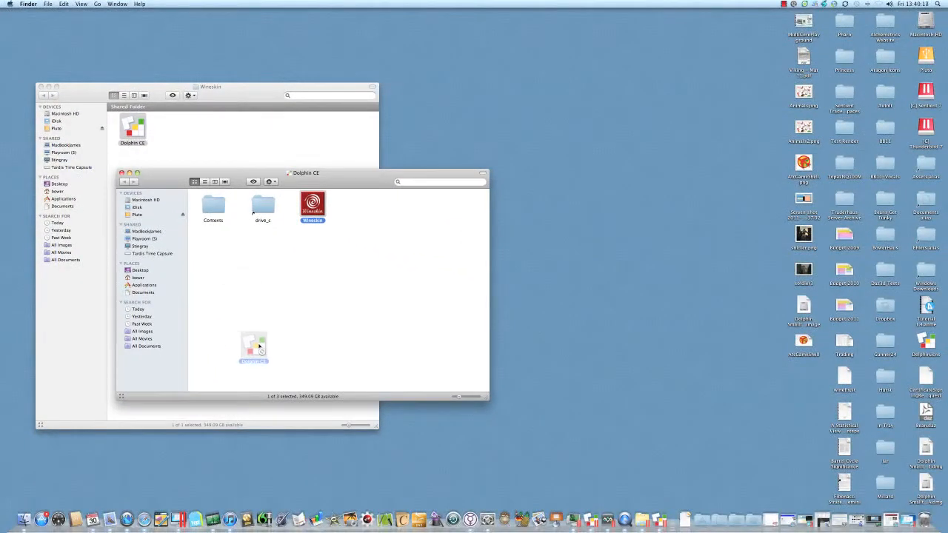
left_click_drag(258, 346, 242, 524)
left_click_drag(313, 518, 316, 511)
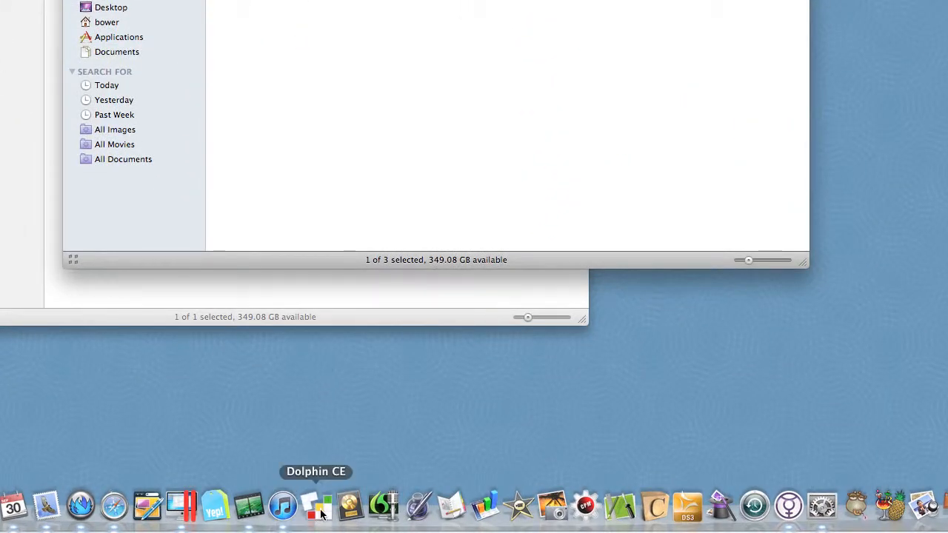
left_click(320, 511)
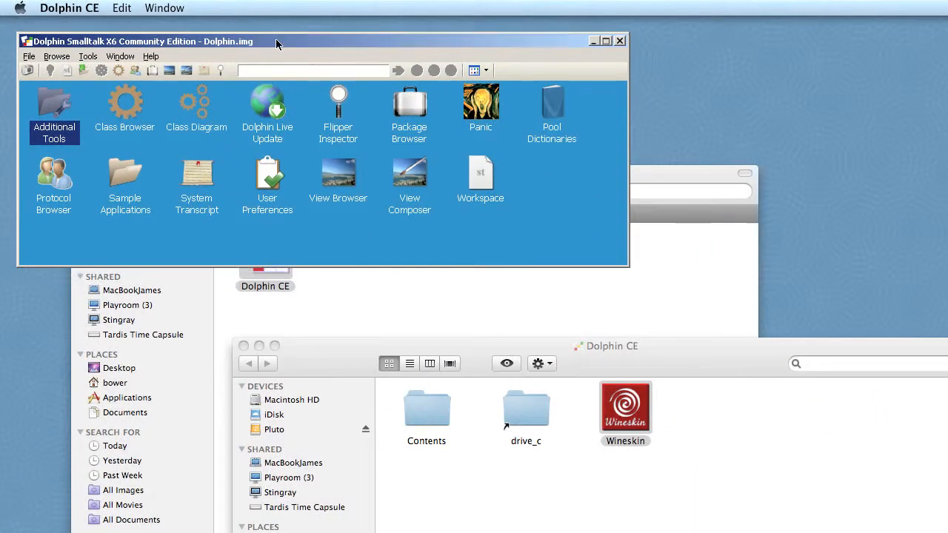
Open the Class Browser from the Dolphin launcher and move its window down so the launcher's title and upper tools are uncovered
left_click_drag(276, 39, 273, 36)
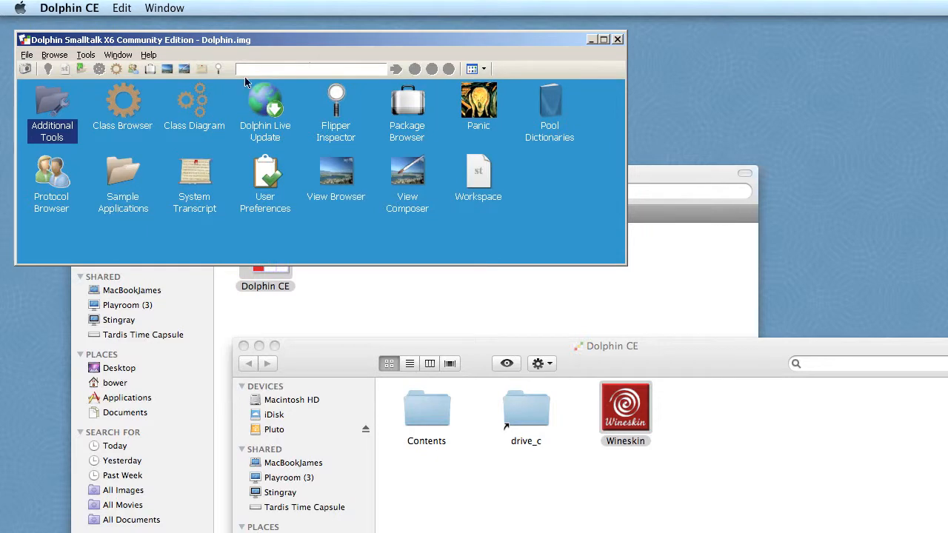
double_click(131, 111)
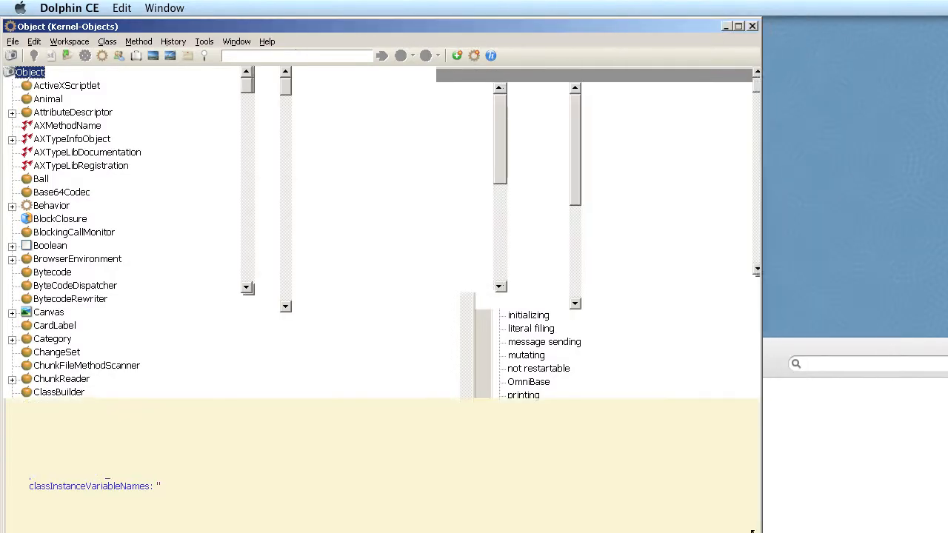
left_click_drag(447, 27, 674, 164)
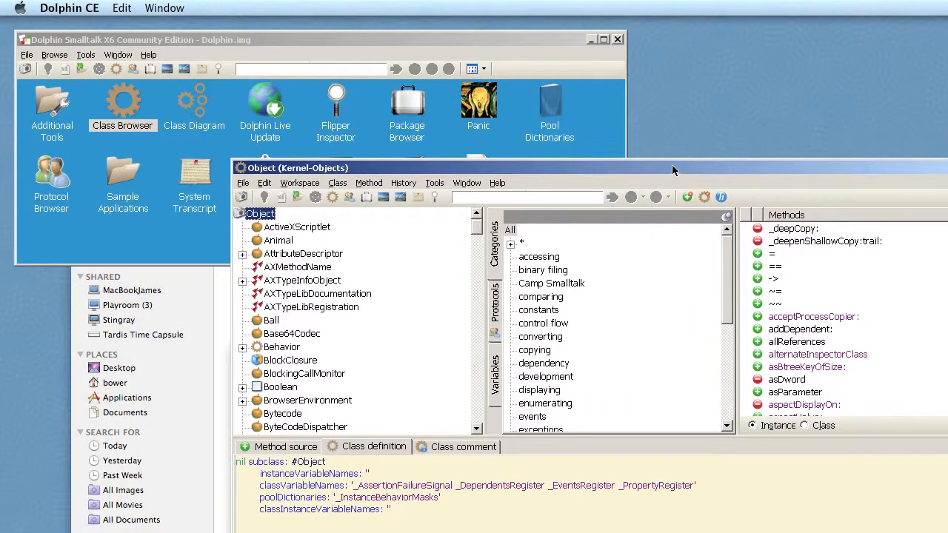